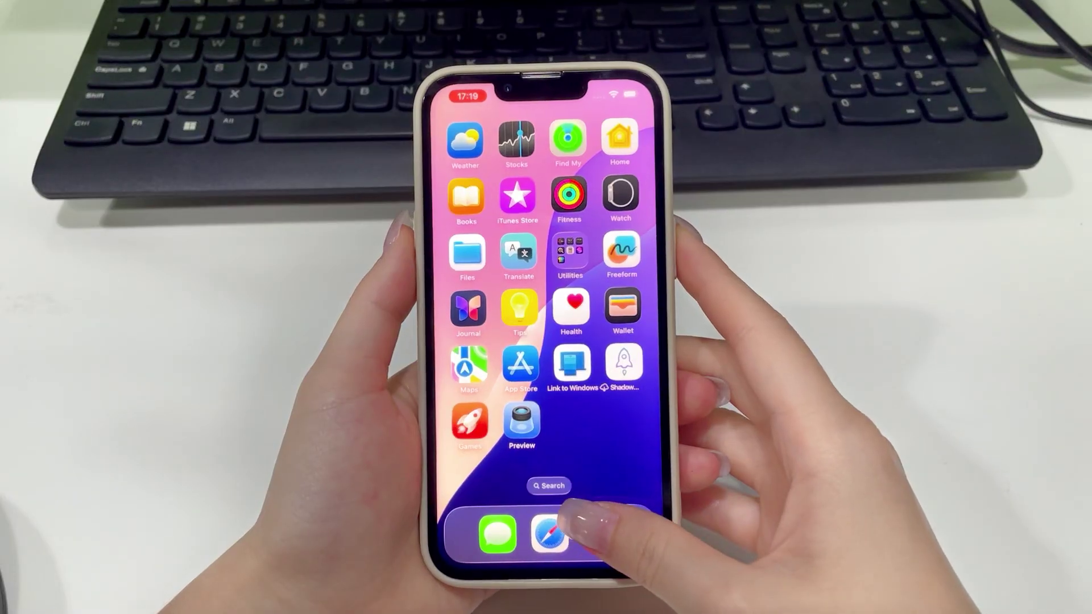
# Step: Open the iPhone's Music Library and scroll through the Recently Added songs
pyautogui.click(594, 535)
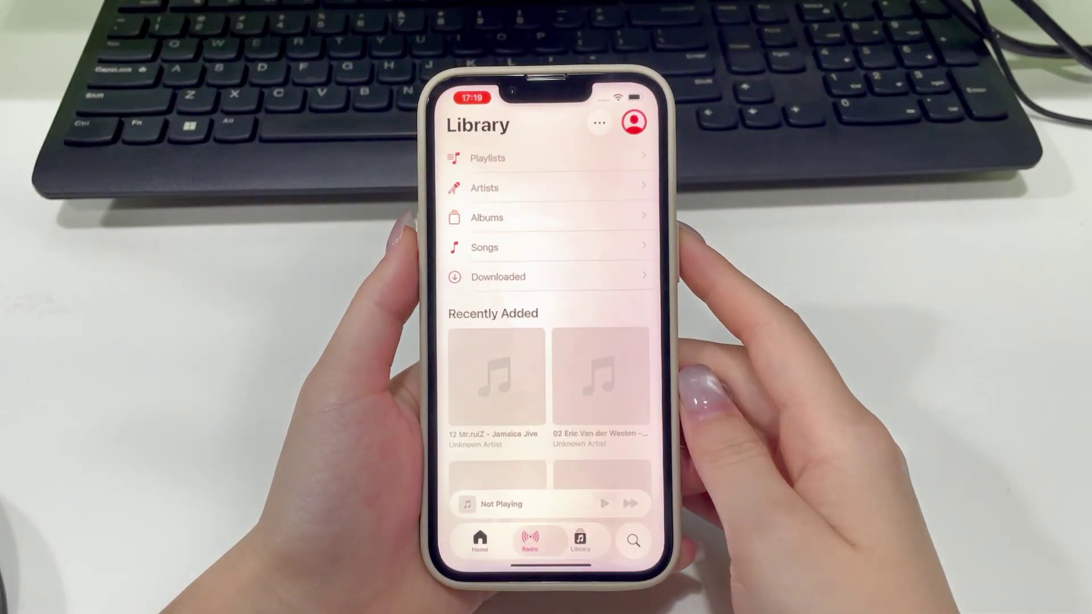
pyautogui.scroll(-3, 546, 342)
pyautogui.scroll(-3, 575, 455)
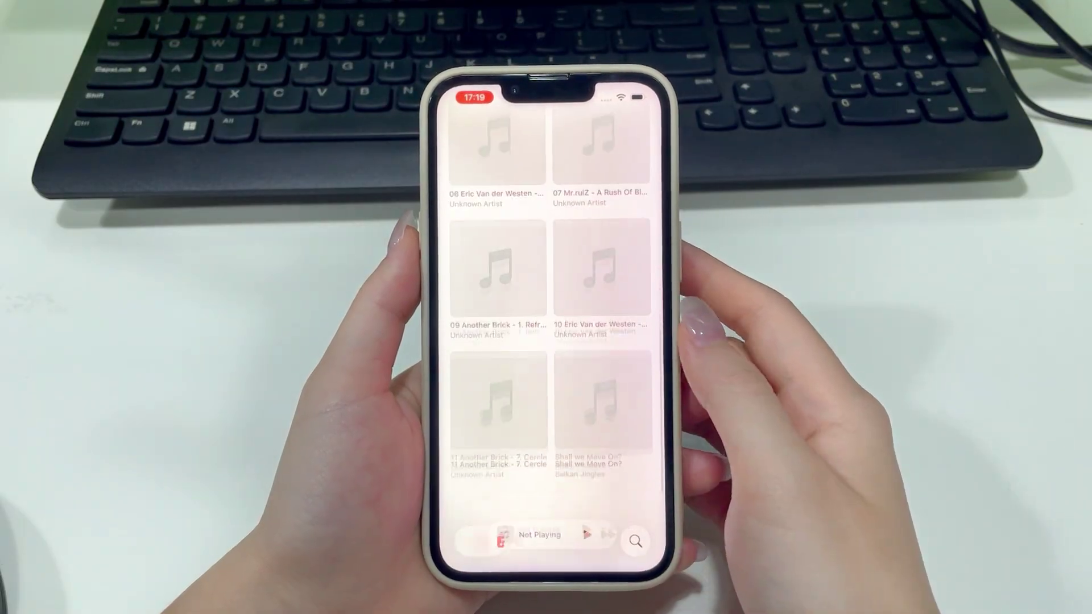
pyautogui.scroll(5, 575, 466)
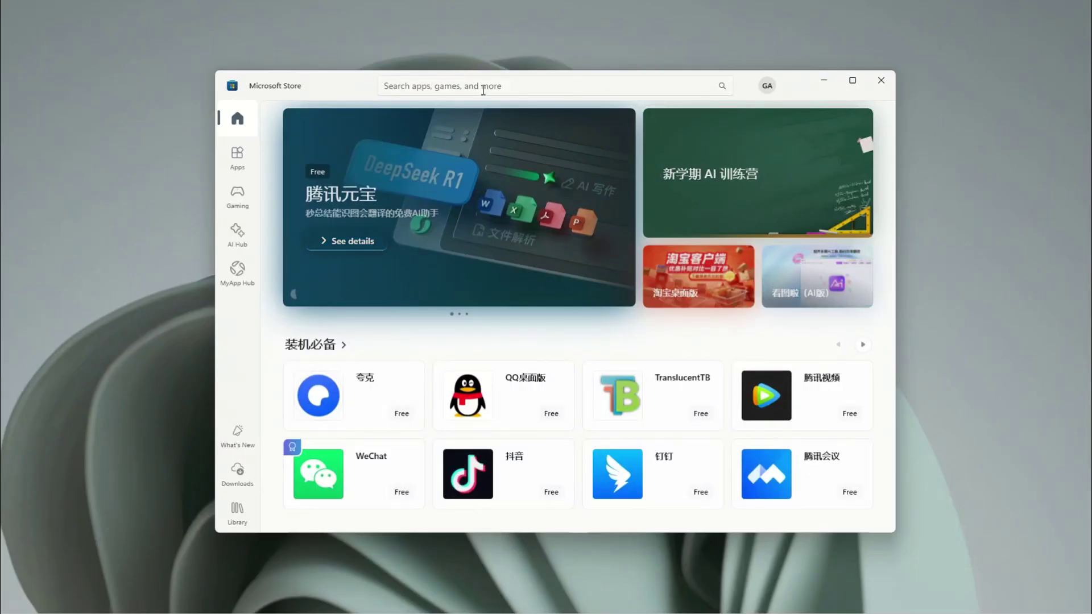
# Step: Search Microsoft Store for 'itunes' and open the iTunes app page
pyautogui.click(482, 89)
pyautogui.write('itun')
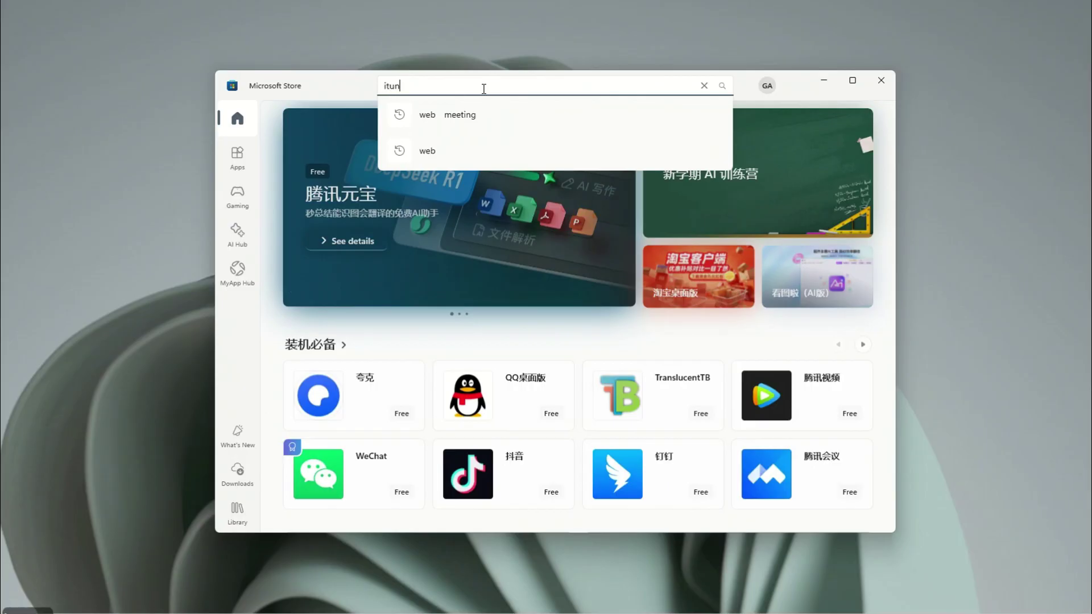
pyautogui.write('es')
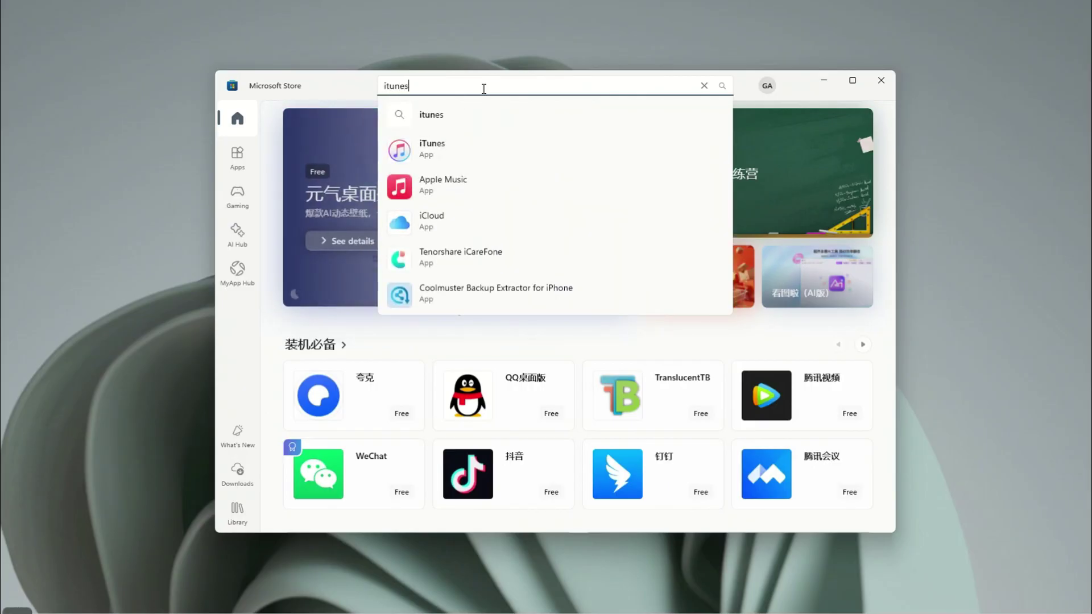
pyautogui.click(464, 150)
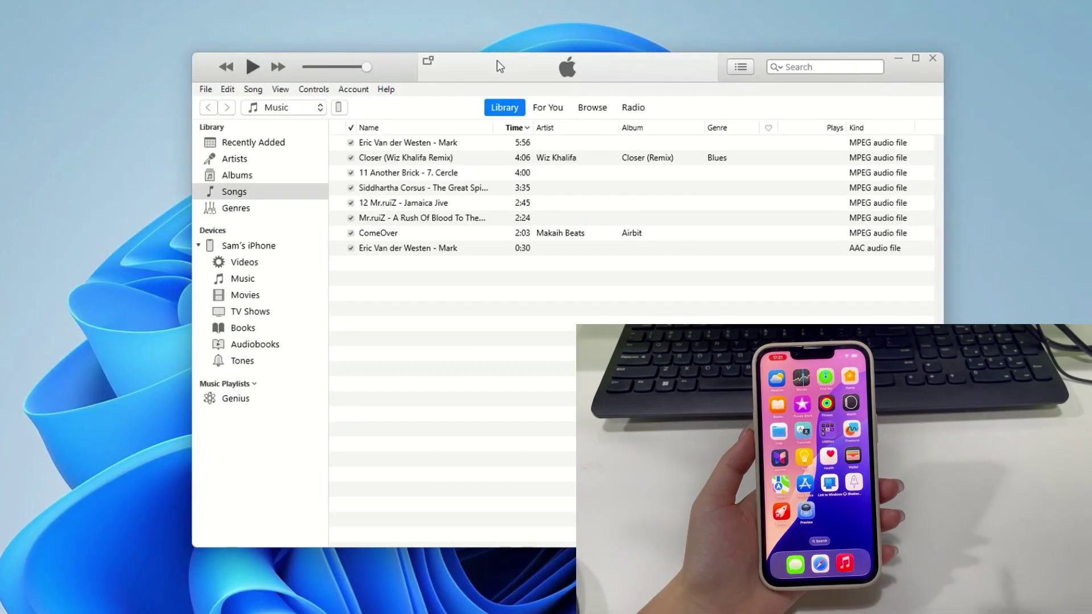
# Step: Reposition the iTunes window, keep Music as the media type, and show the Songs library
pyautogui.moveTo(508, 63); pyautogui.dragTo(552, 67)
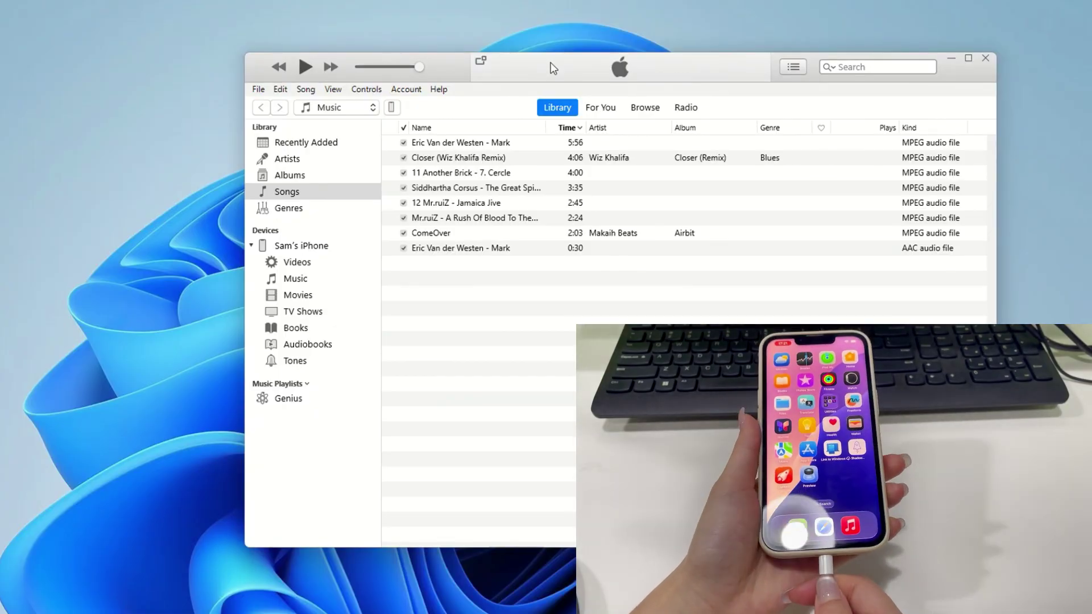
pyautogui.moveTo(551, 64); pyautogui.dragTo(487, 67)
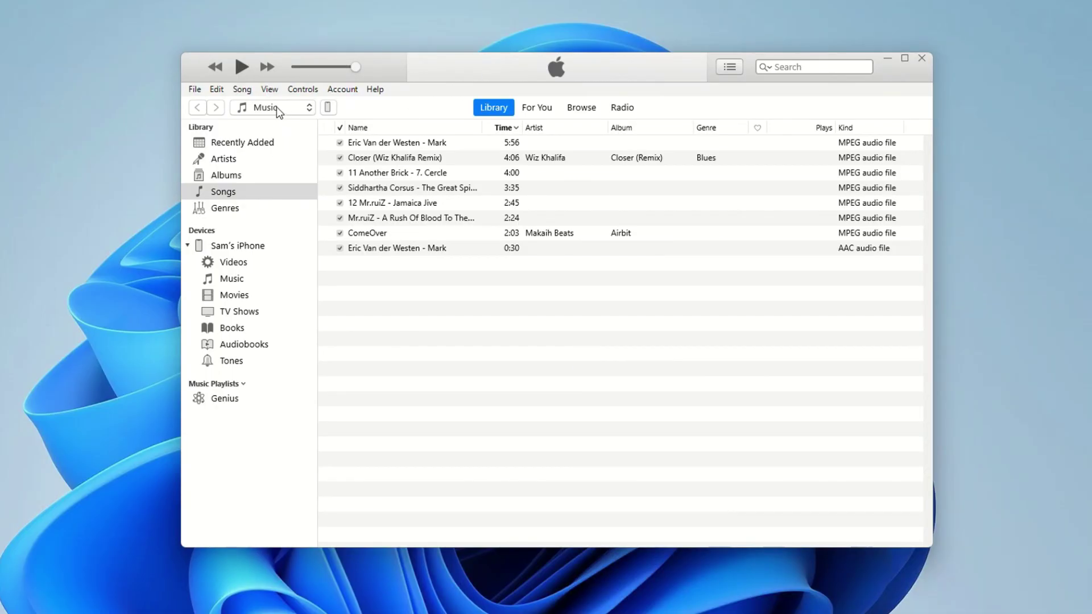
pyautogui.click(278, 108)
pyautogui.click(276, 107)
pyautogui.click(261, 195)
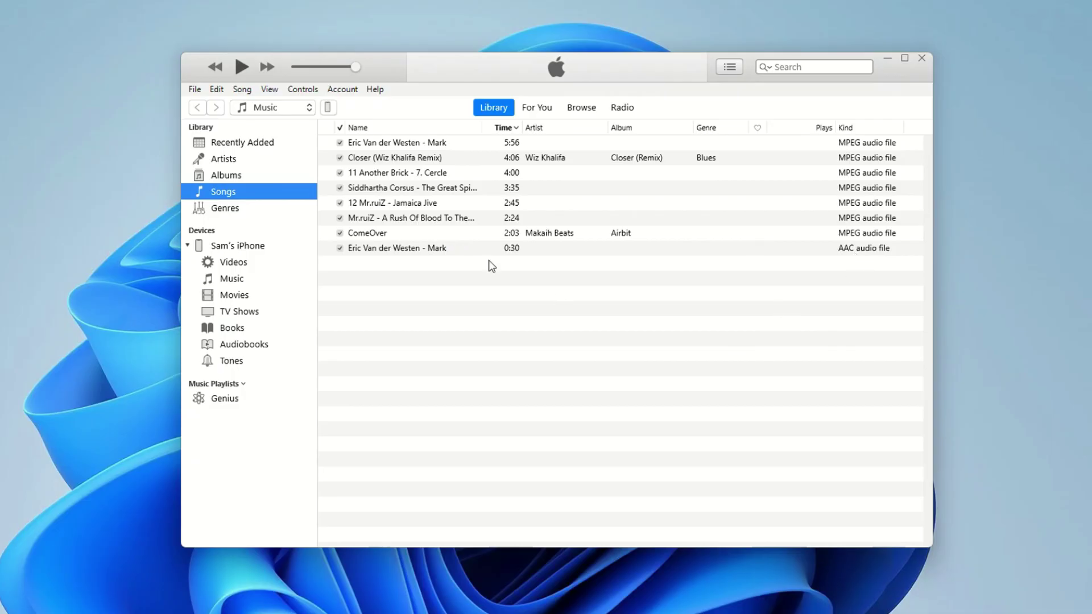
# Step: Add the five new MP3s, from Talking to the Moon onward, in Downloads to the library
pyautogui.click(195, 92)
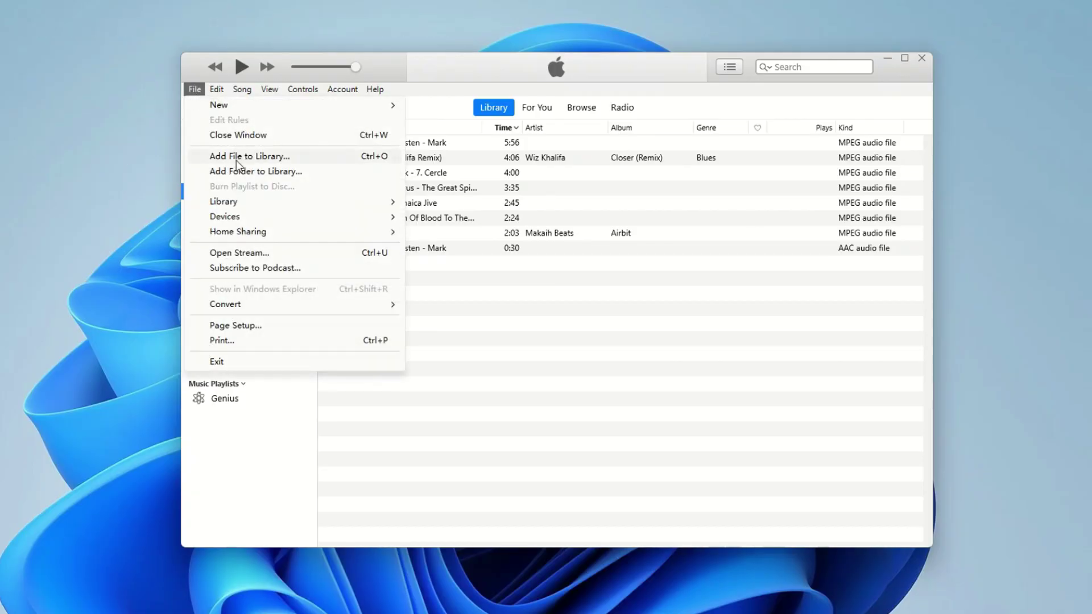
pyautogui.click(331, 154)
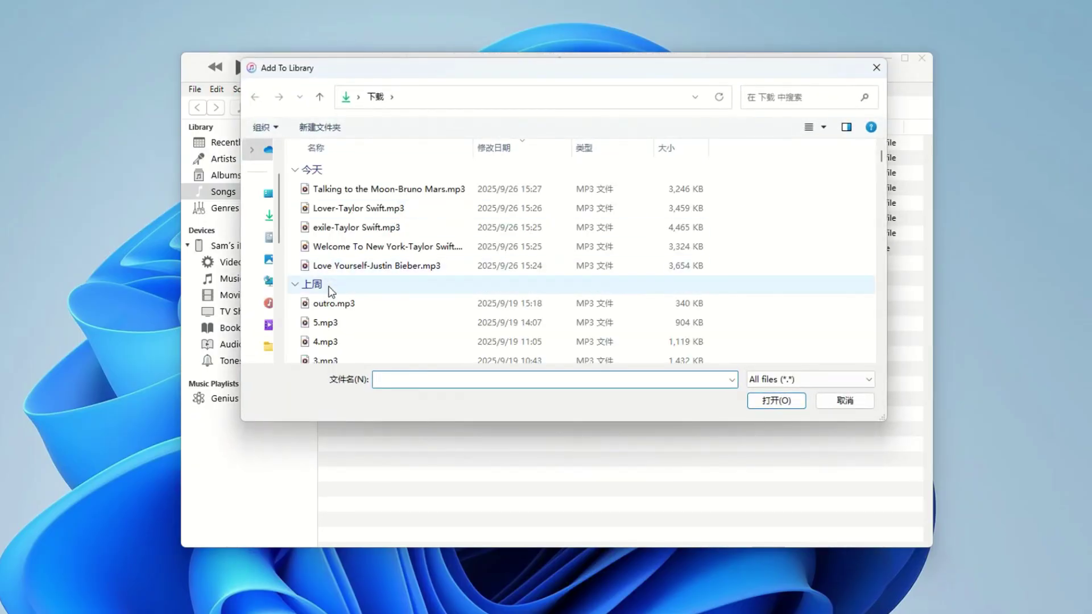
pyautogui.click(301, 192)
pyautogui.keyDown('shift'); pyautogui.click(312, 266); pyautogui.keyUp('shift')
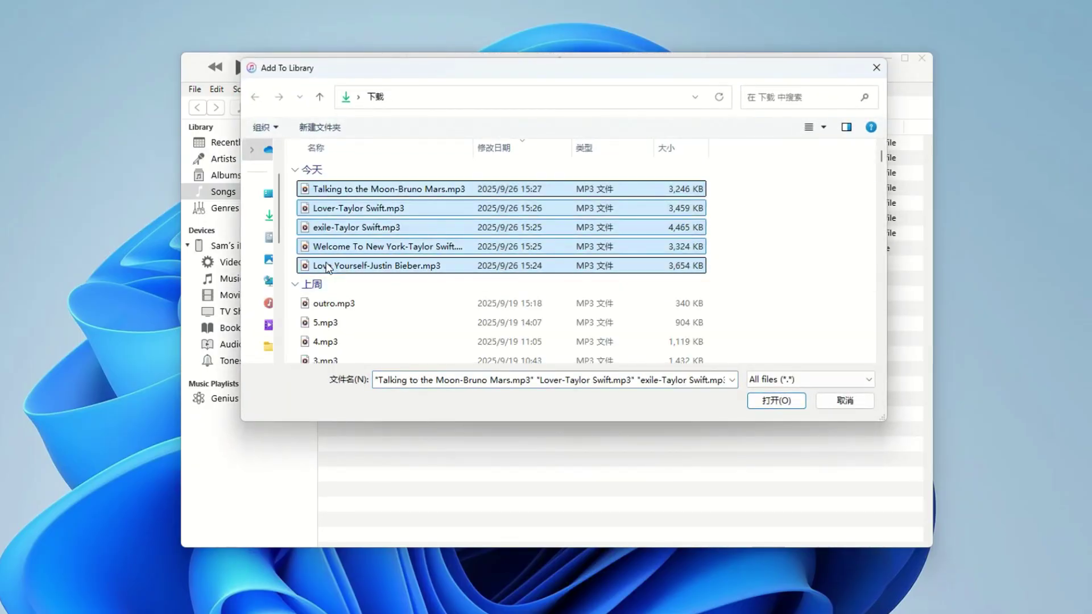
pyautogui.click(785, 401)
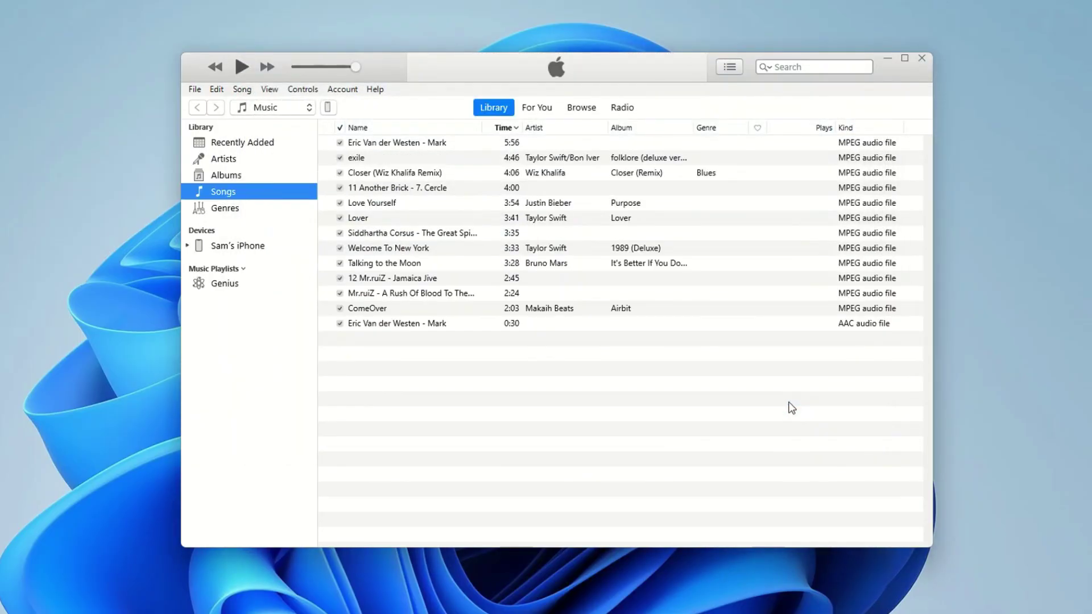
# Step: Turn on Sync Music for the iPhone, confirming Remove and Sync
pyautogui.click(328, 108)
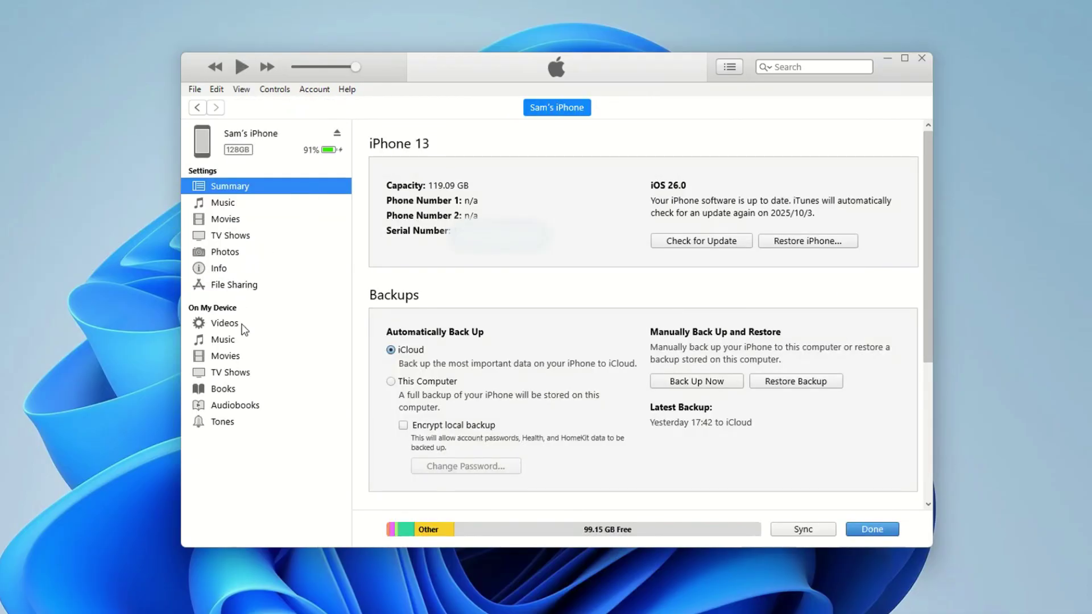
pyautogui.click(261, 207)
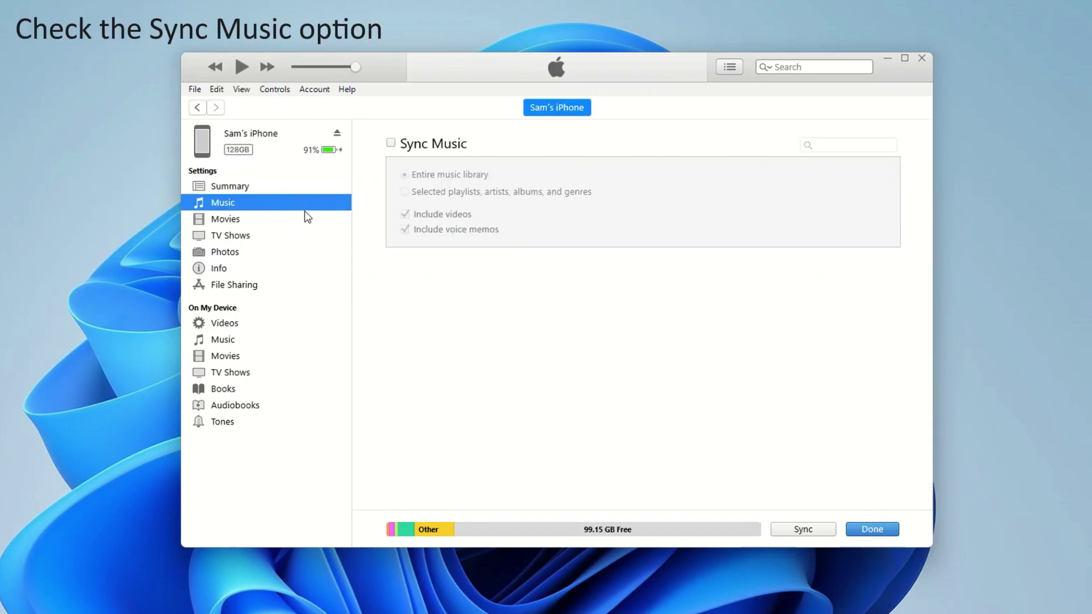
pyautogui.click(391, 143)
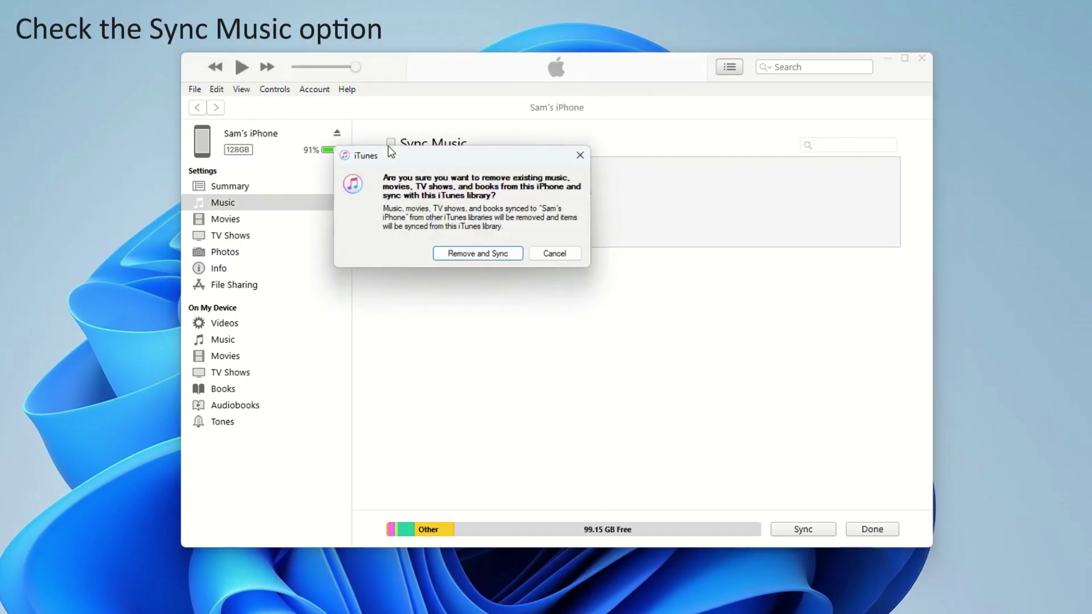
pyautogui.click(466, 257)
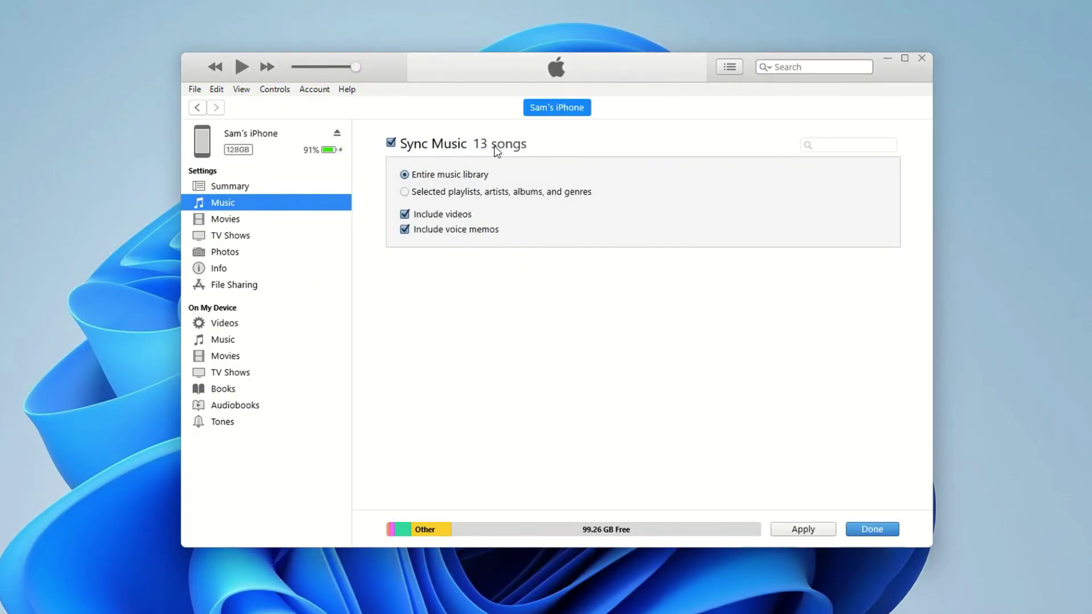
# Step: Keep Entire music library selected, apply, and confirm Sync and Replace
pyautogui.click(404, 192)
pyautogui.scroll(-3, 785, 336)
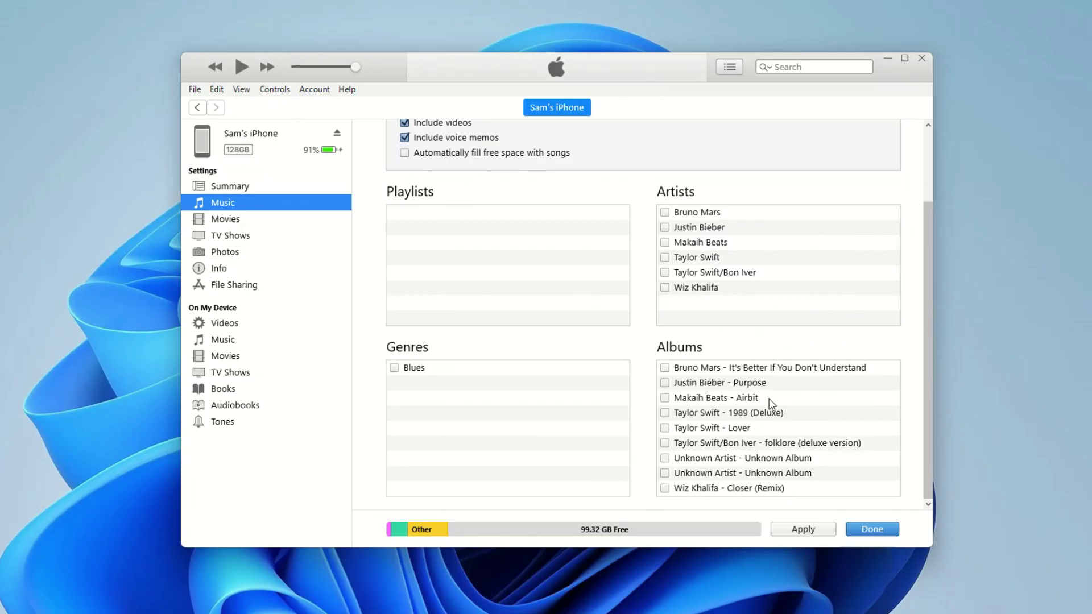
pyautogui.scroll(3, 772, 403)
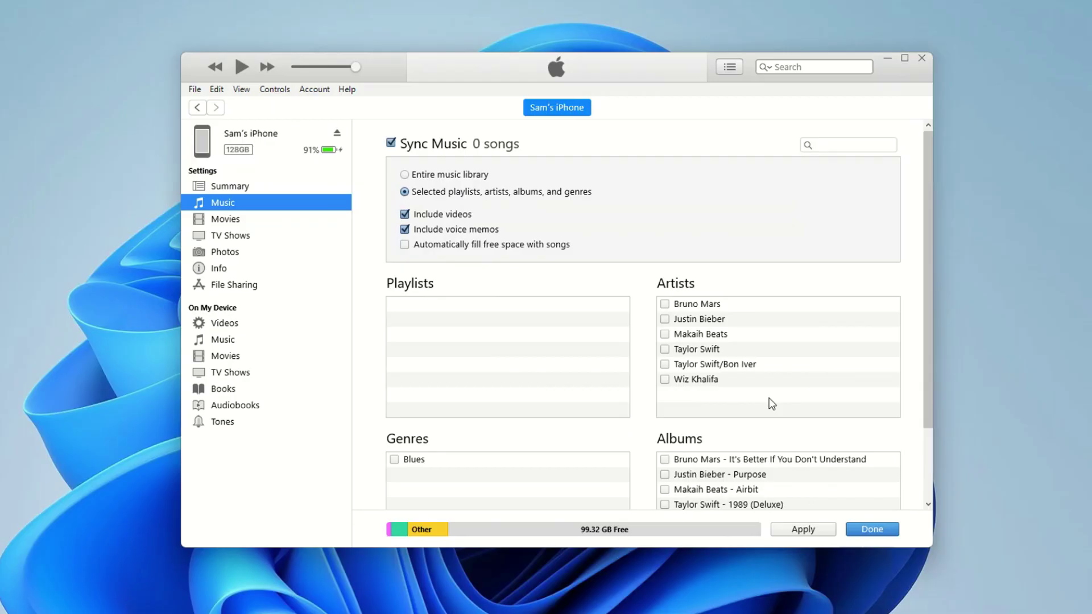
pyautogui.click(404, 174)
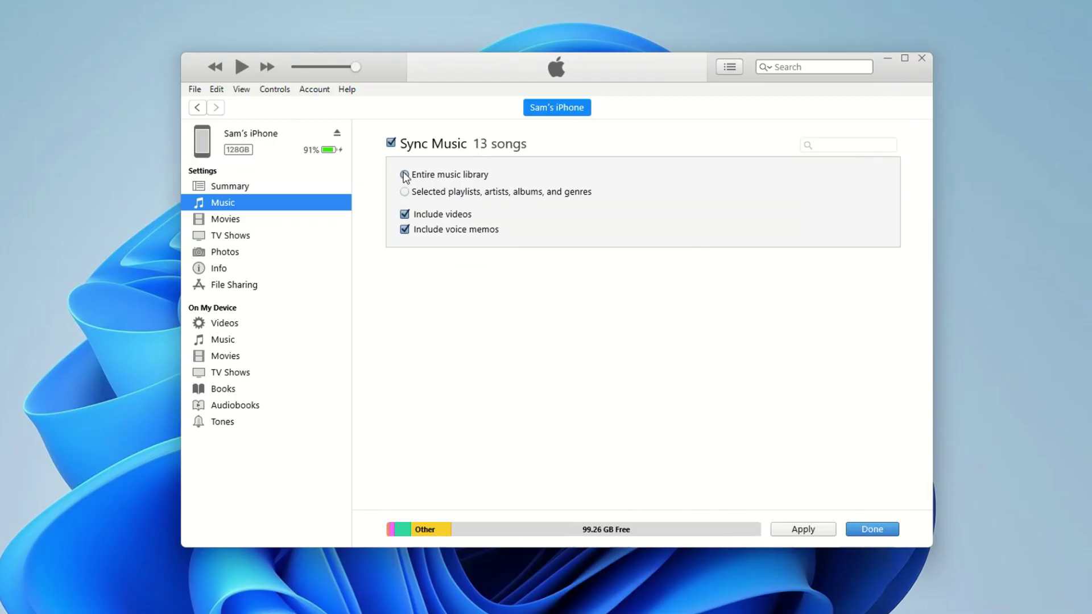
pyautogui.click(820, 531)
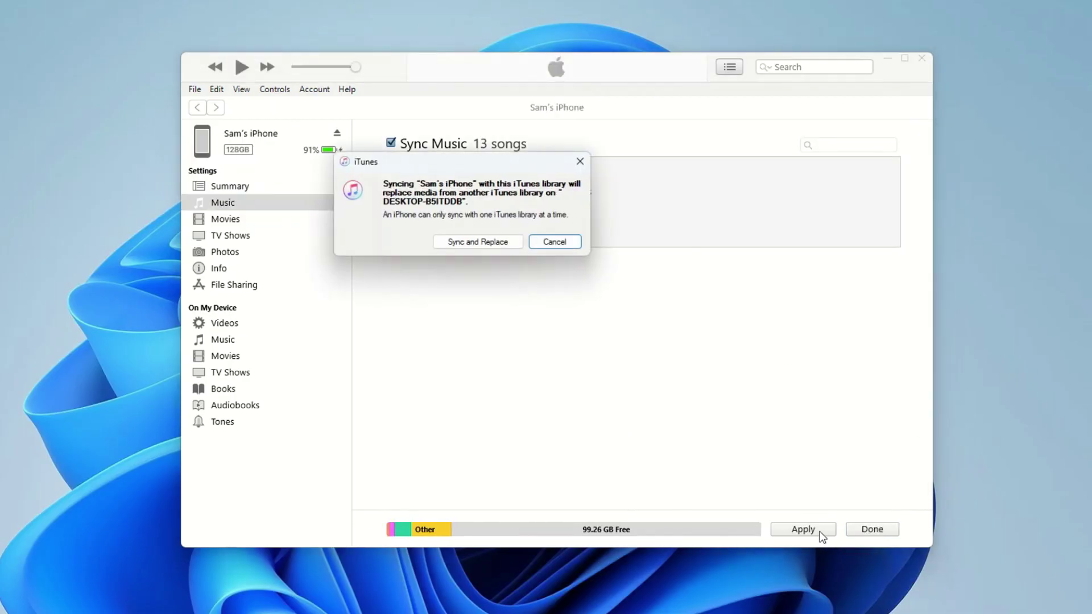
pyautogui.click(485, 244)
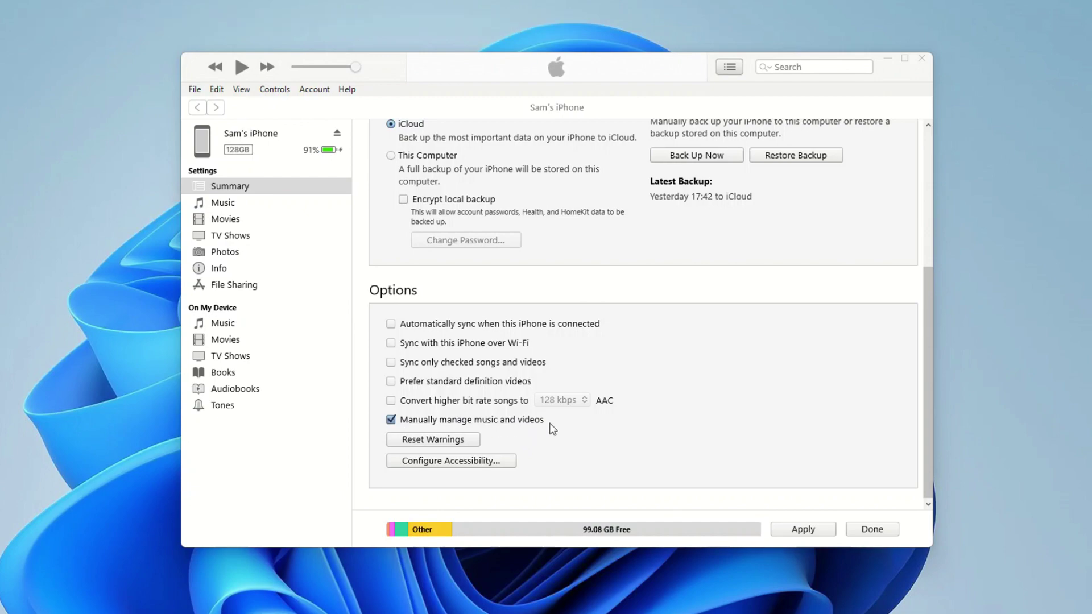
# Step: Apply manual music management, then select Lover and Love Yourself under the expanded iPhone
pyautogui.click(795, 529)
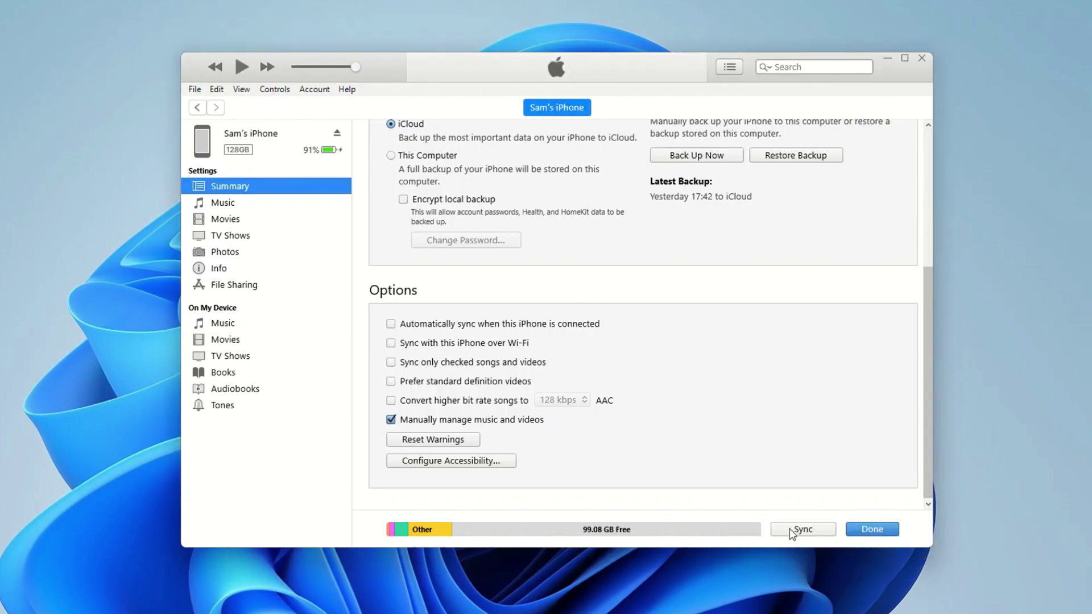
pyautogui.click(197, 110)
pyautogui.click(188, 245)
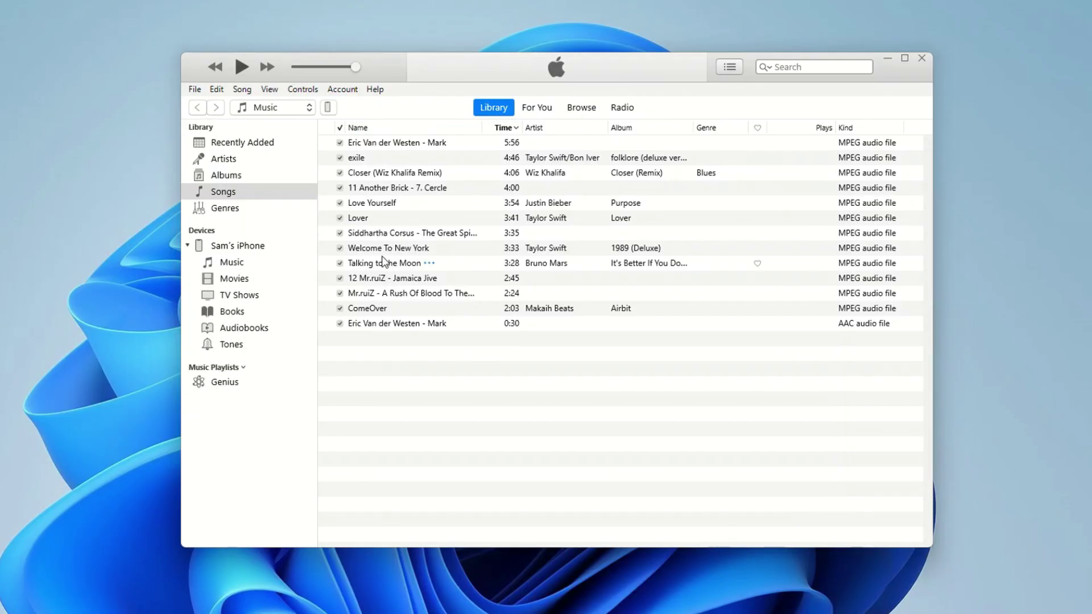
pyautogui.click(408, 222)
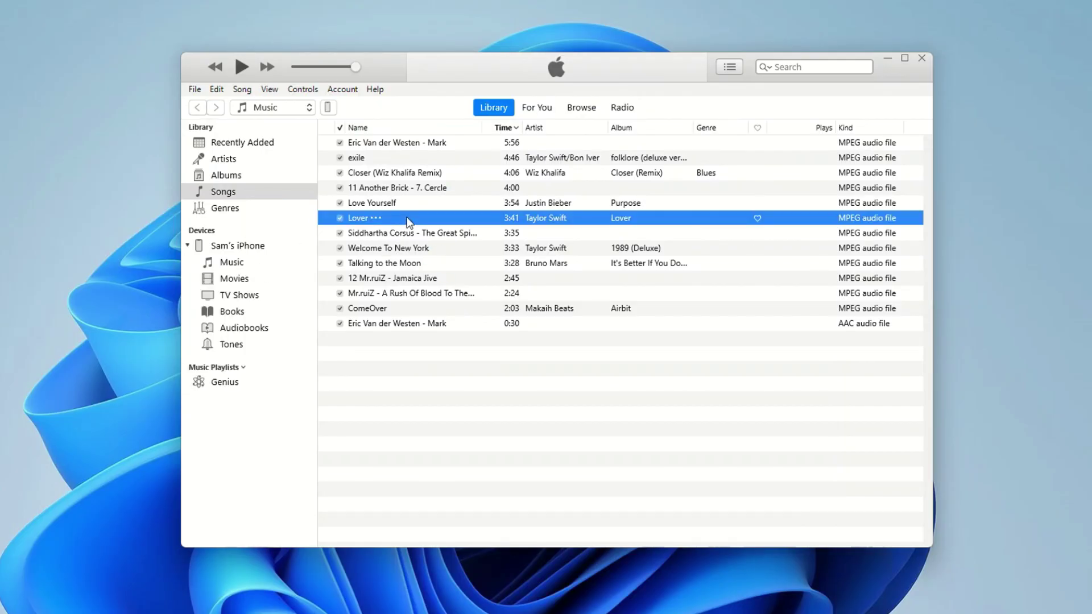
pyautogui.keyDown('ctrl'); pyautogui.click(341, 203); pyautogui.keyUp('ctrl')
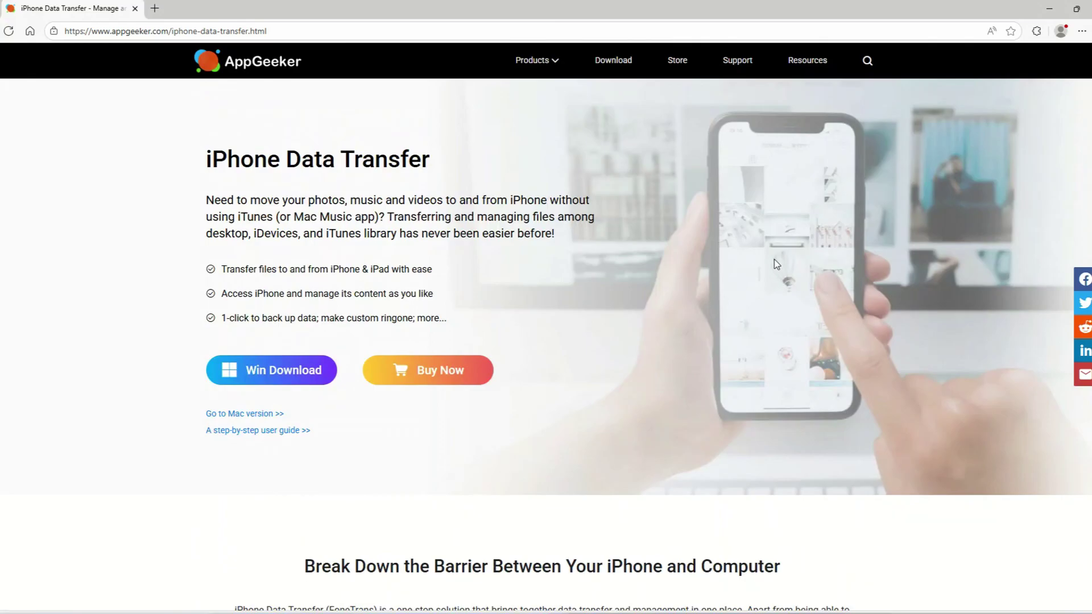
# Step: Review the AppGeeker iPhone Data Transfer page and start the Windows download
pyautogui.scroll(-8, 772, 258)
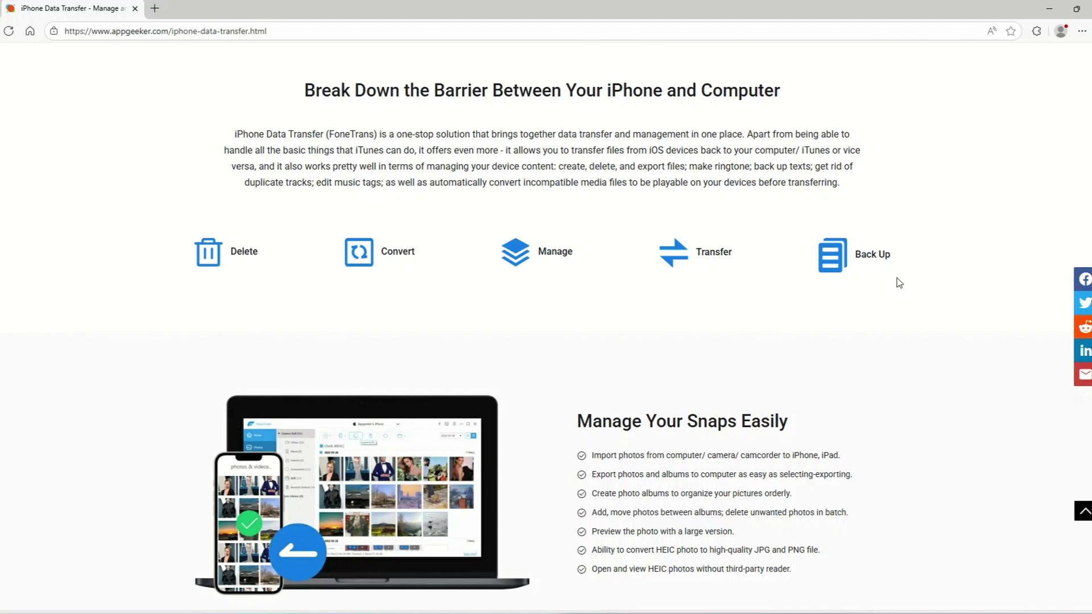
pyautogui.scroll(7, 899, 282)
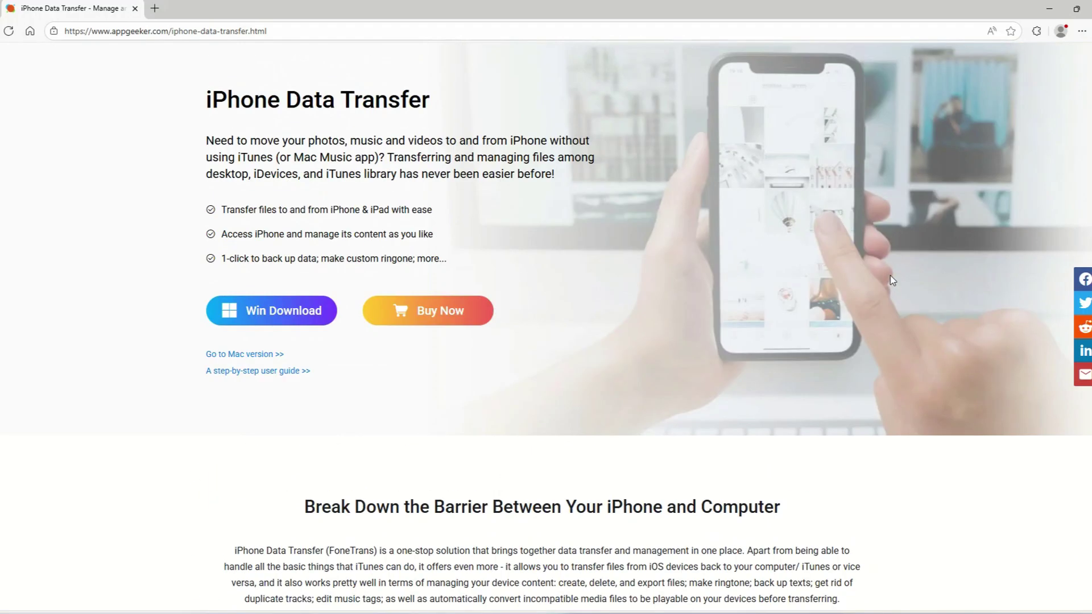
pyautogui.scroll(1, 892, 279)
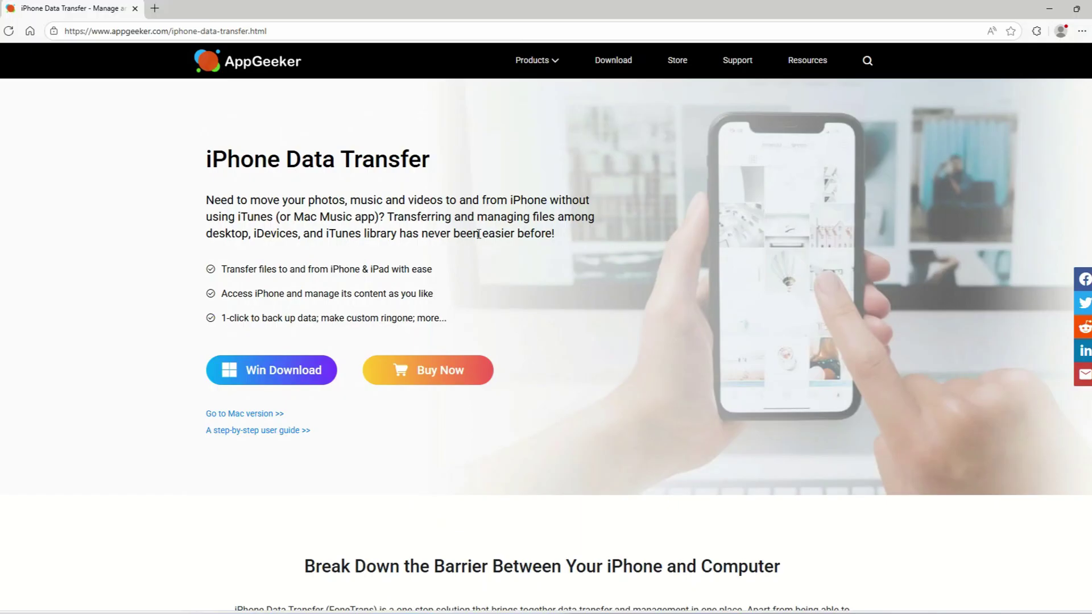
pyautogui.click(259, 377)
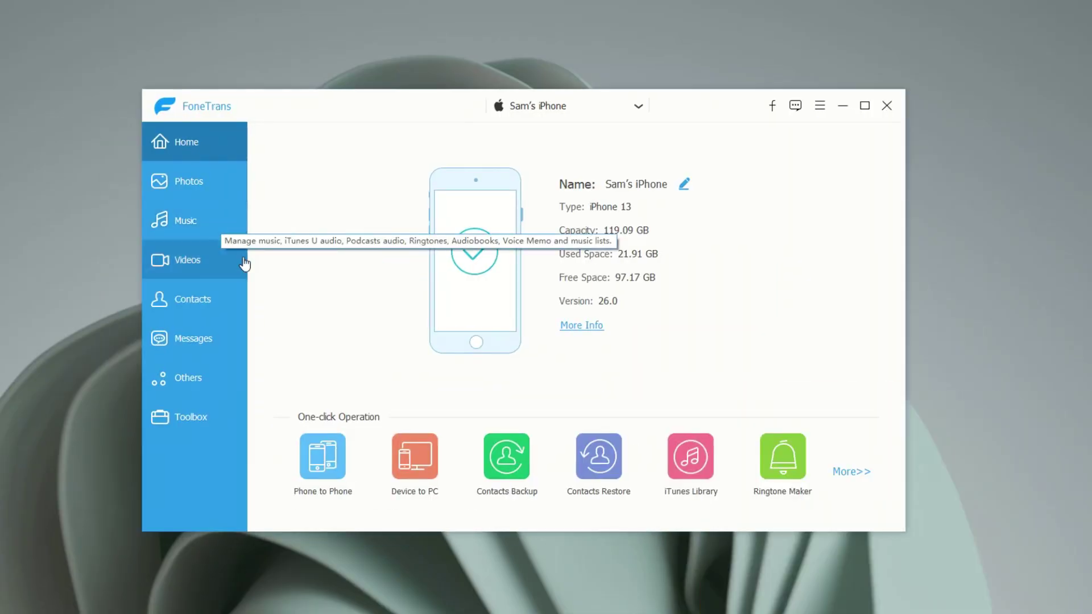
# Step: List the iPhone's nine songs under Music (9) and open the Add dropdown
pyautogui.click(225, 229)
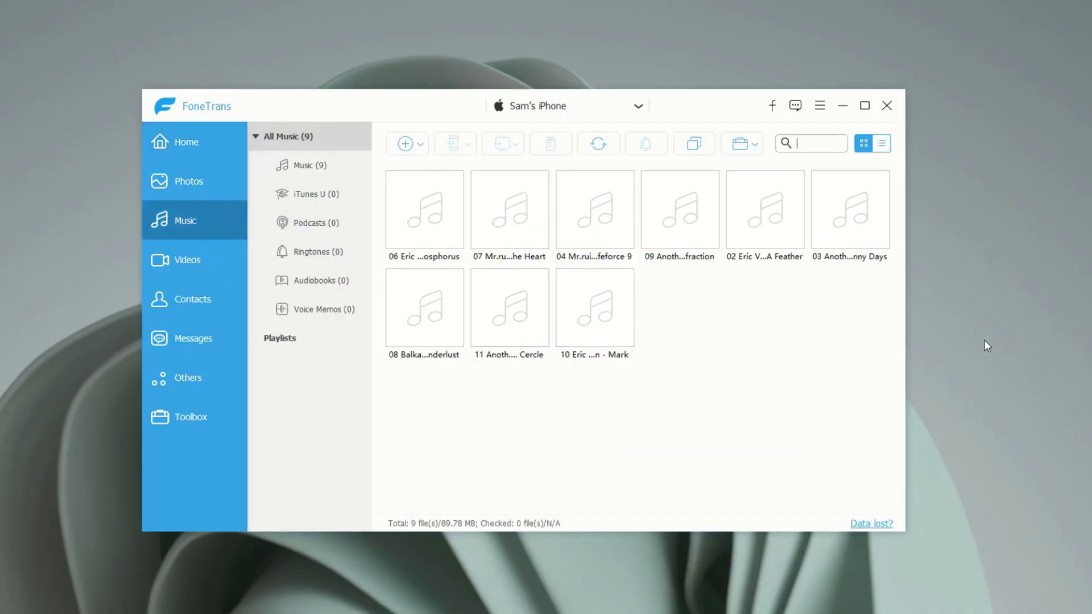
pyautogui.click(302, 165)
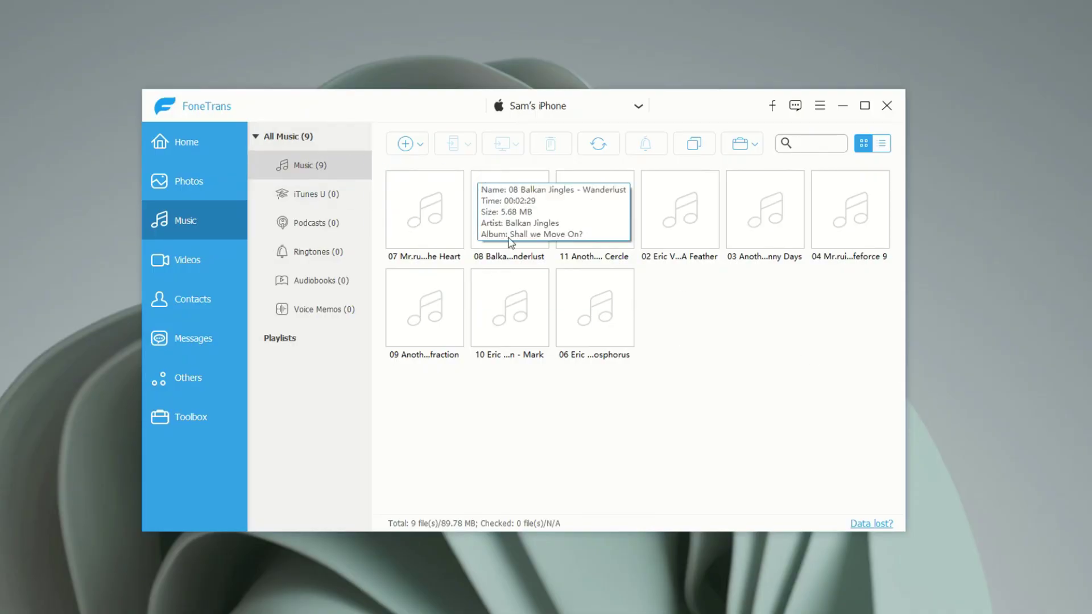
pyautogui.click(421, 147)
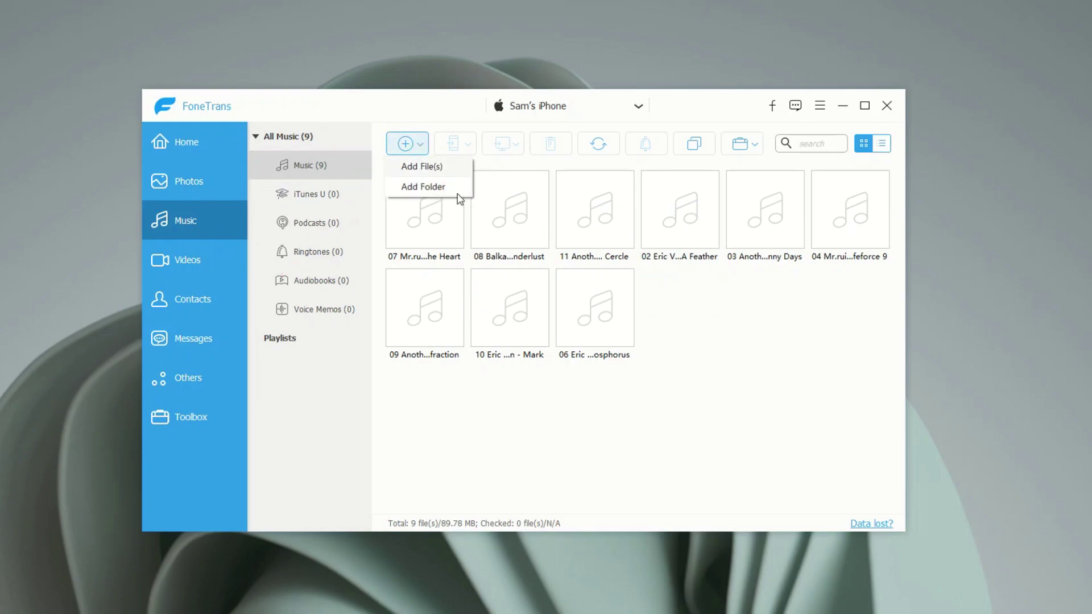
# Step: Add the five MP3s from exile to Welcome To New York and close the success message
pyautogui.click(458, 165)
pyautogui.scroll(-3, 393, 313)
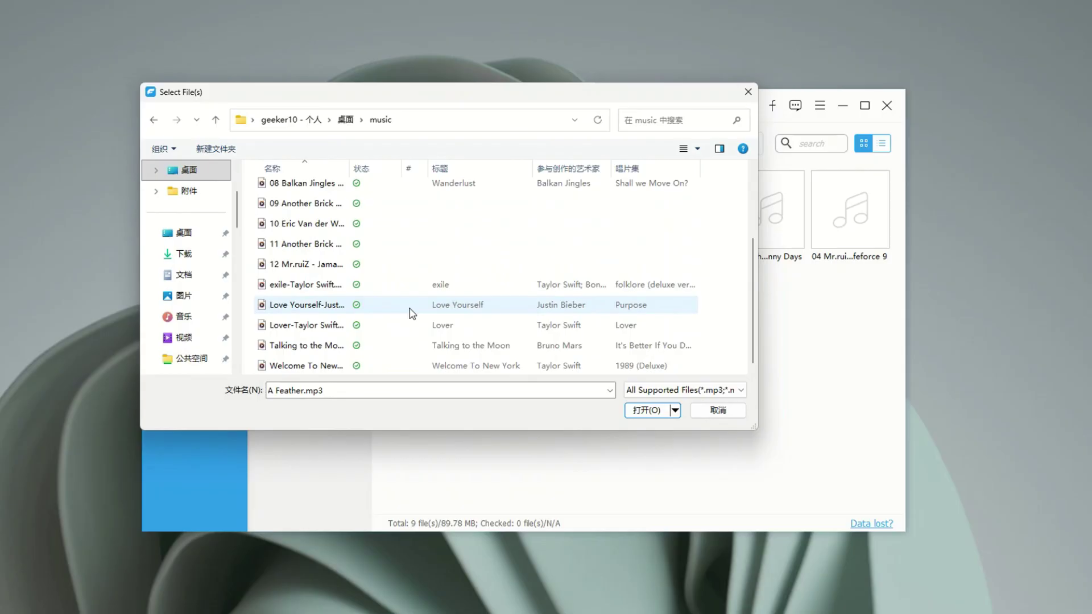
pyautogui.keyDown('shift'); pyautogui.click(251, 286); pyautogui.keyUp('shift')
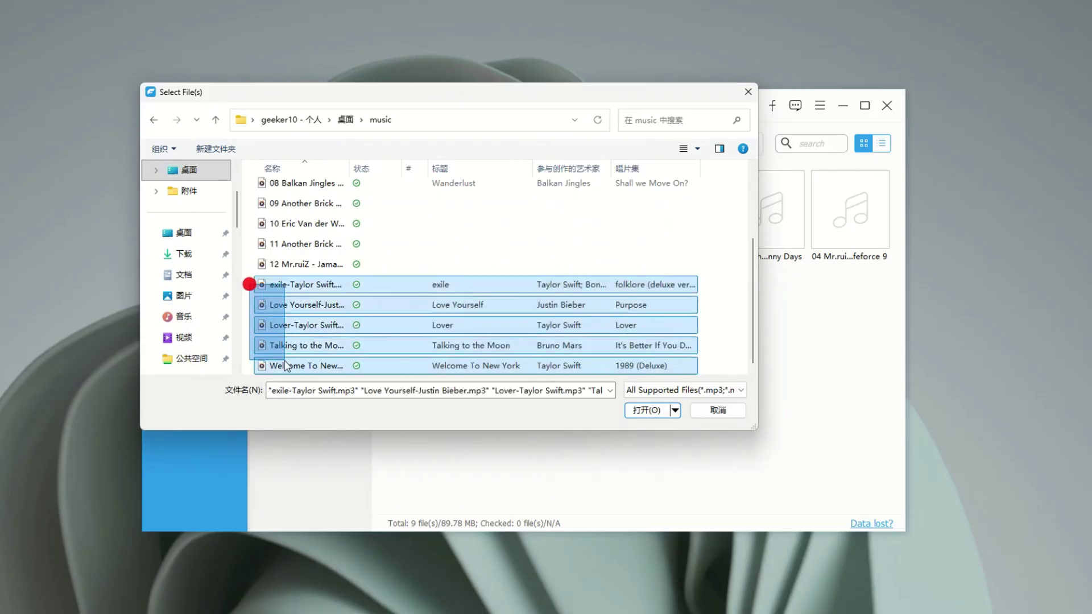
pyautogui.click(660, 410)
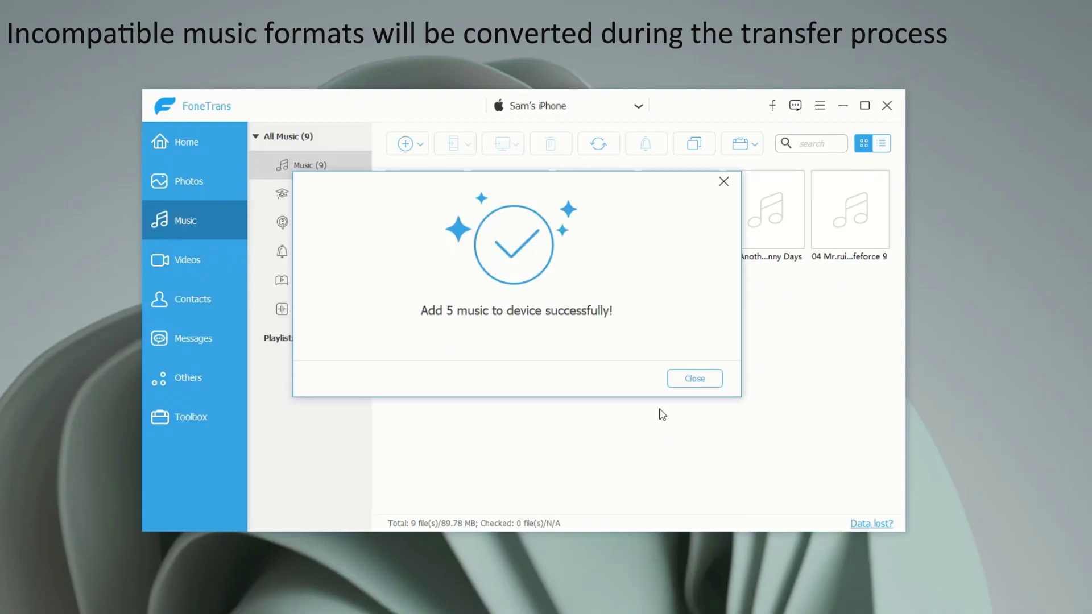
pyautogui.click(696, 378)
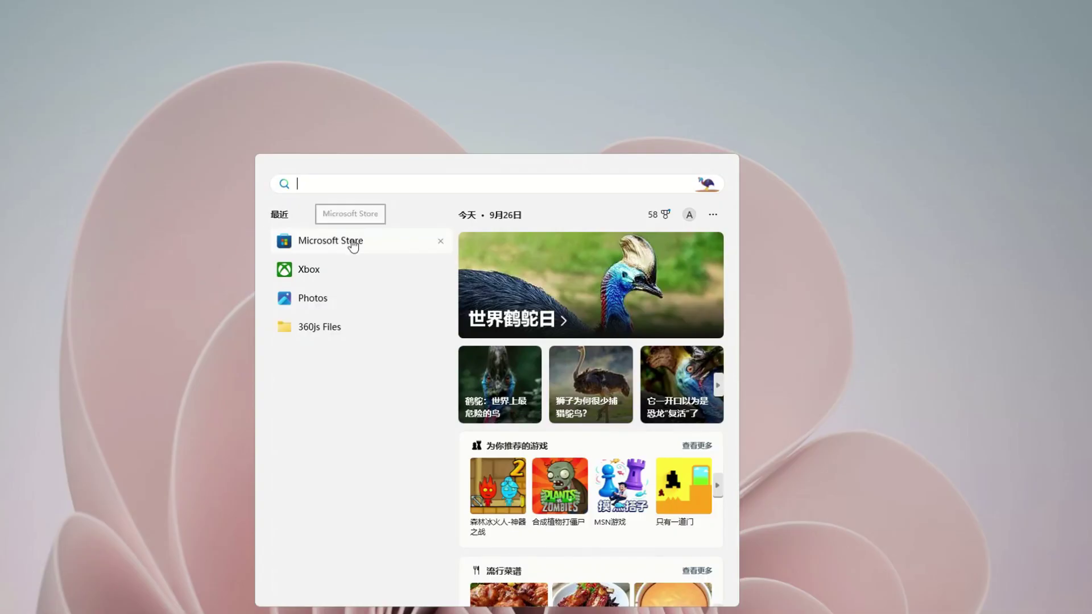
# Step: Install the Apple Devices app from Microsoft Store by searching 'apple device'
pyautogui.click(353, 238)
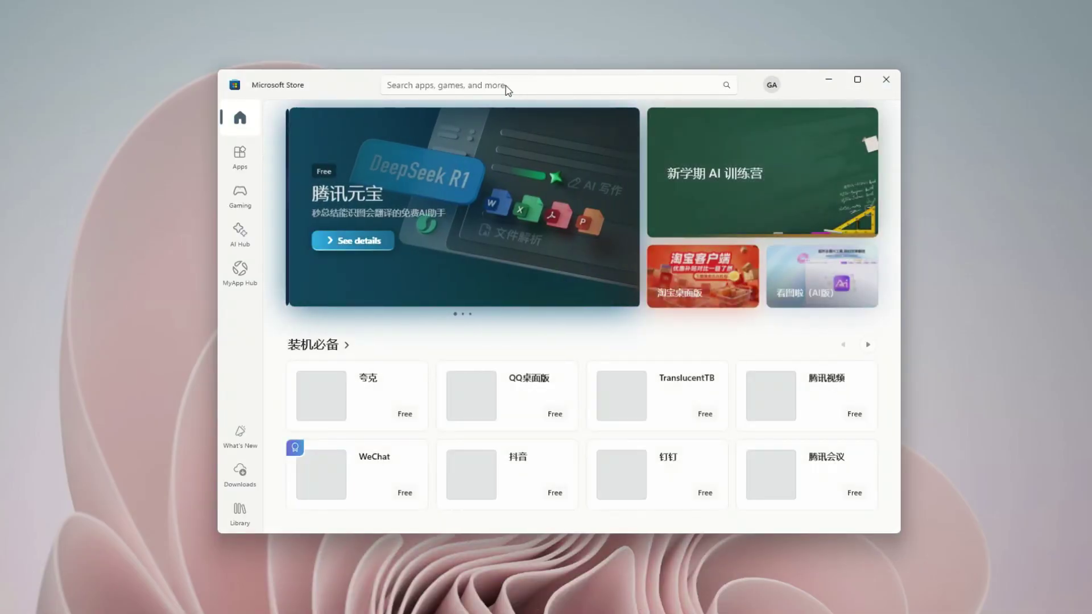
pyautogui.click(499, 86)
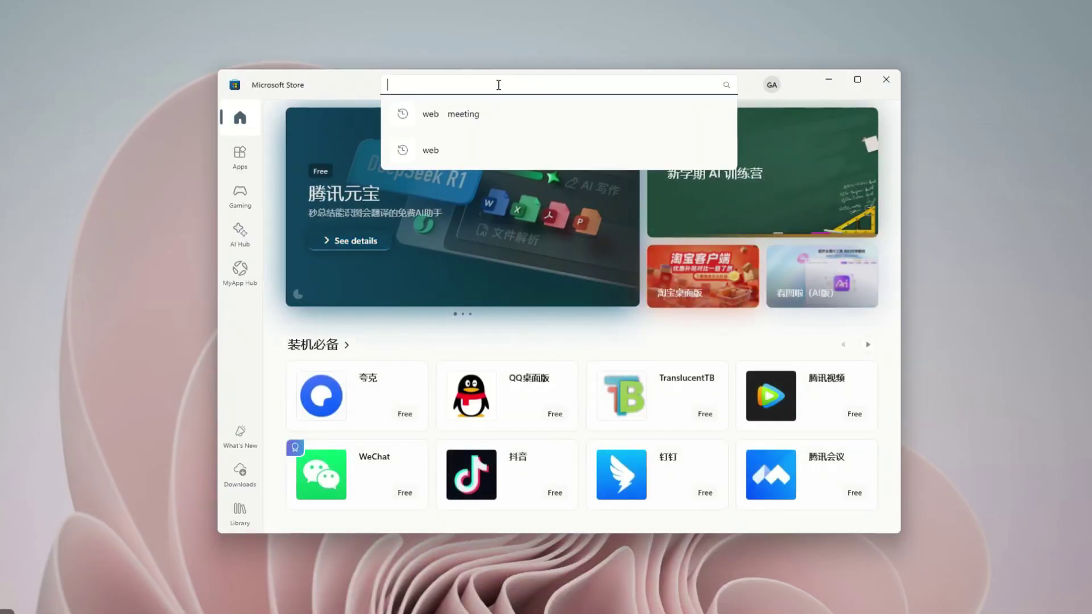
pyautogui.write('apple devices')
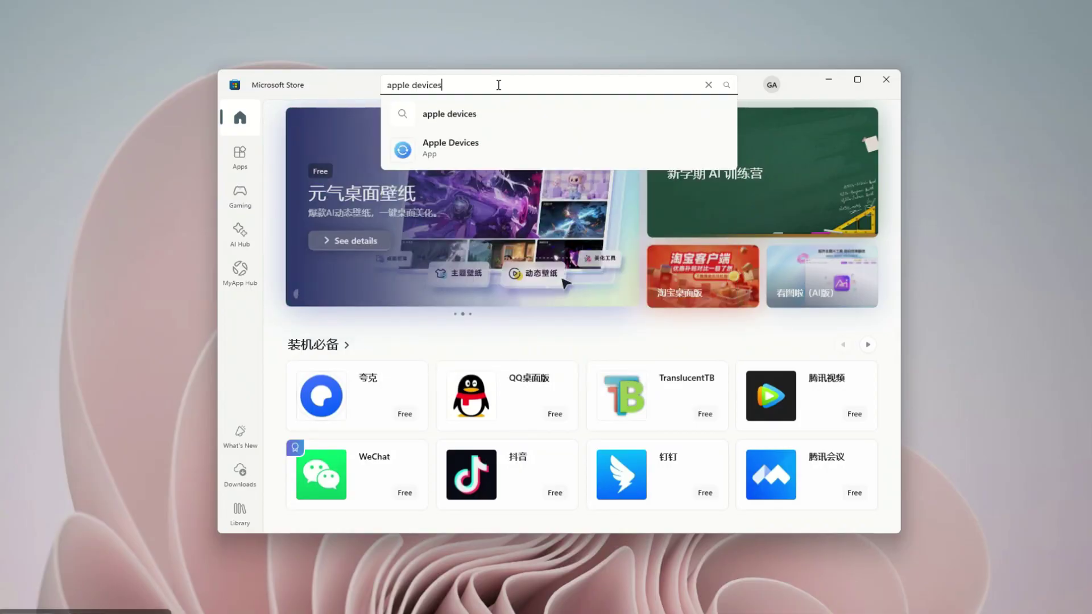
pyautogui.click(497, 147)
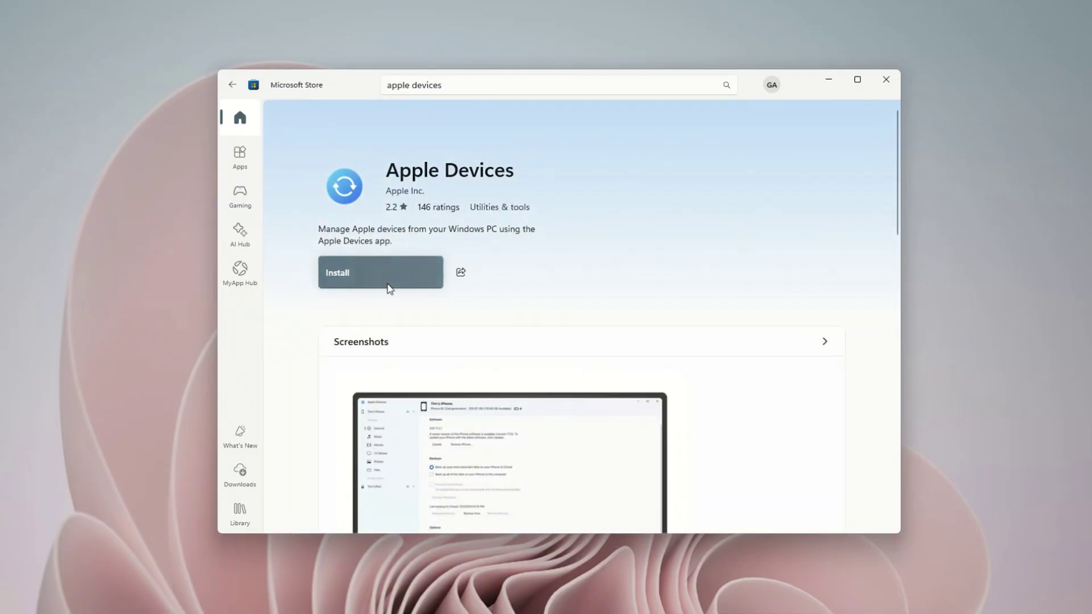
pyautogui.click(379, 284)
# Step: Search Microsoft Store for 'apple music' and install the Apple Music app
pyautogui.press('BackSpace')
pyautogui.press('BackSpace')
pyautogui.press('BackSpace')
pyautogui.press('BackSpace')
pyautogui.press('BackSpace')
pyautogui.press('BackSpace')
pyautogui.press('BackSpace')
pyautogui.press('BackSpace')
pyautogui.press('BackSpace')
pyautogui.press('BackSpace')
pyautogui.press('BackSpace')
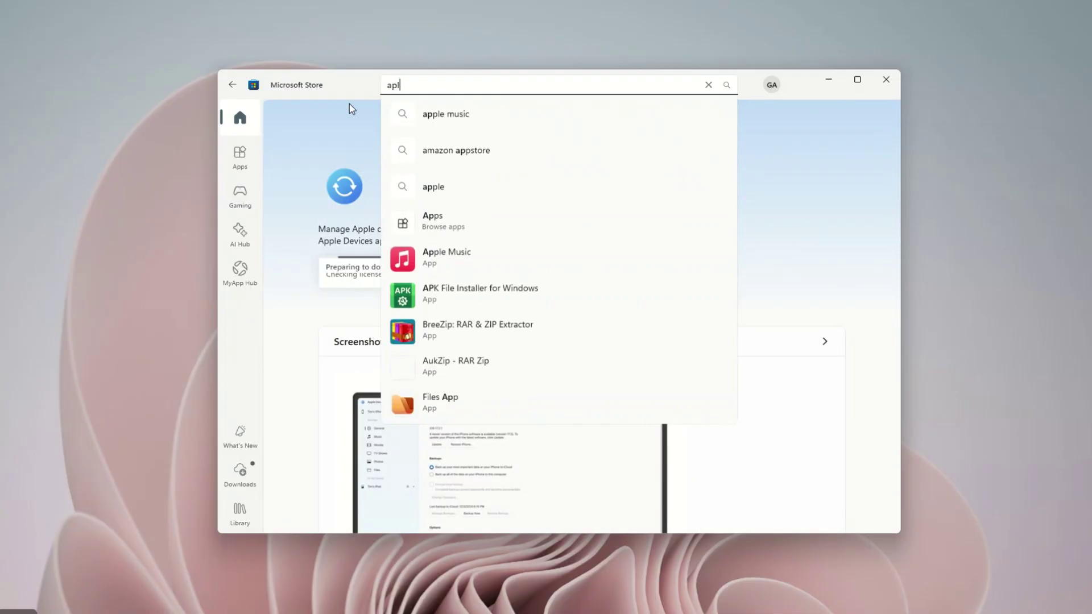
pyautogui.write('ple music')
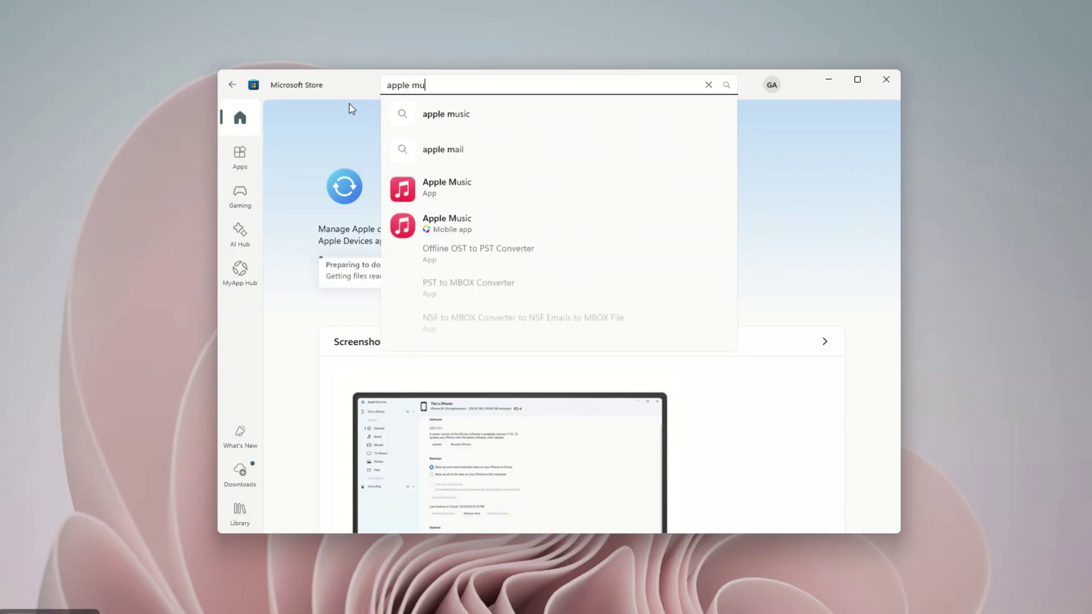
pyautogui.click(490, 152)
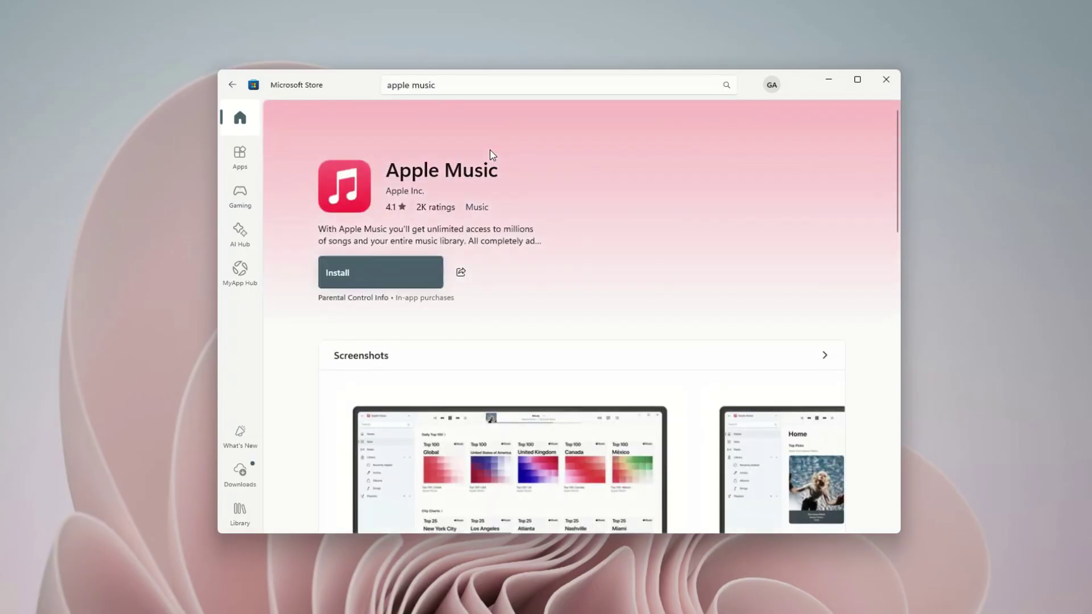
pyautogui.click(407, 284)
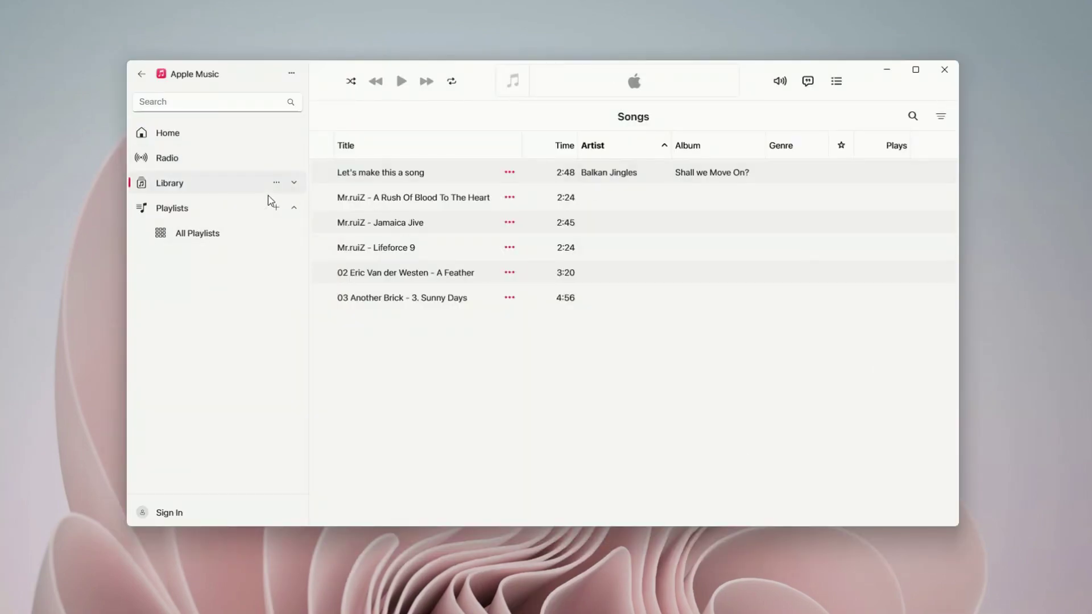
# Step: Show Apple Music's Songs library and select the five new MP3s in the music folder
pyautogui.click(193, 188)
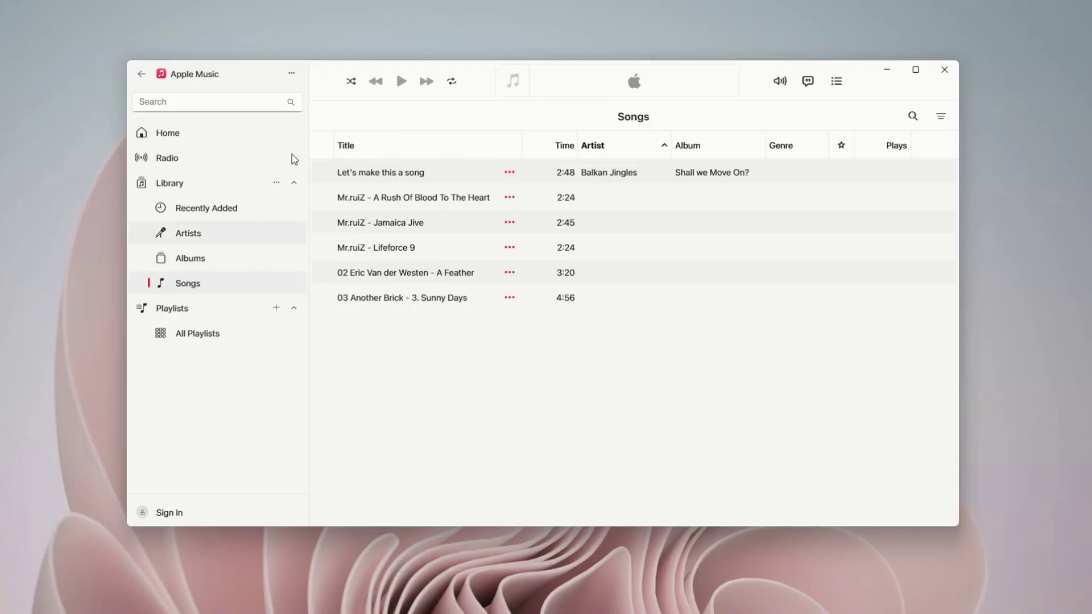
pyautogui.hotkey('alt', 'Tab')
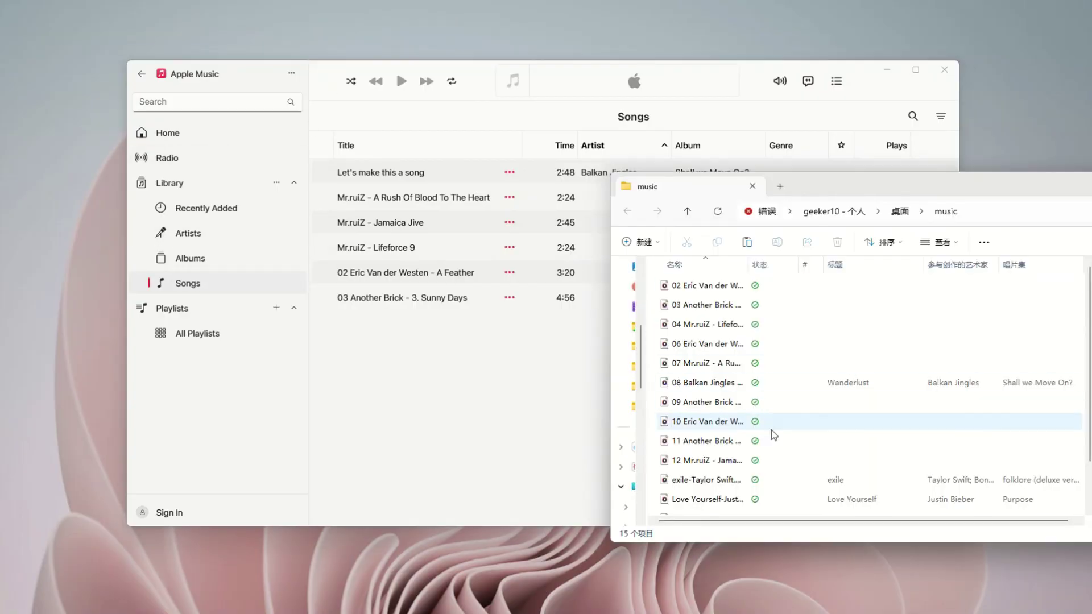
pyautogui.scroll(-1, 739, 427)
pyautogui.moveTo(654, 426); pyautogui.dragTo(428, 371)
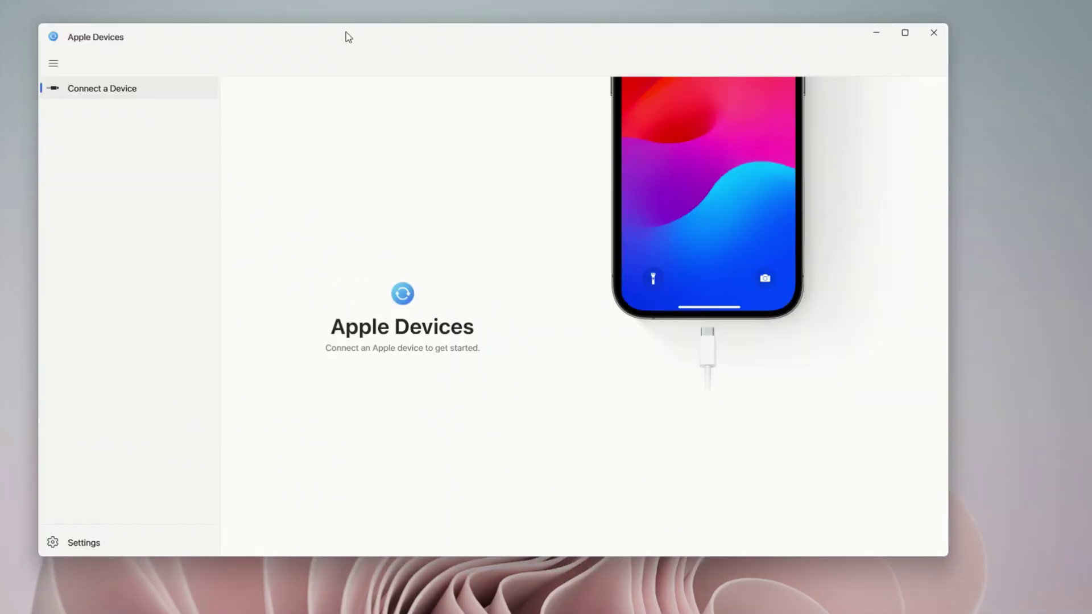
# Step: In the iPhone's Music settings in Apple Devices, choose Entire music library
pyautogui.moveTo(348, 37); pyautogui.dragTo(444, 37)
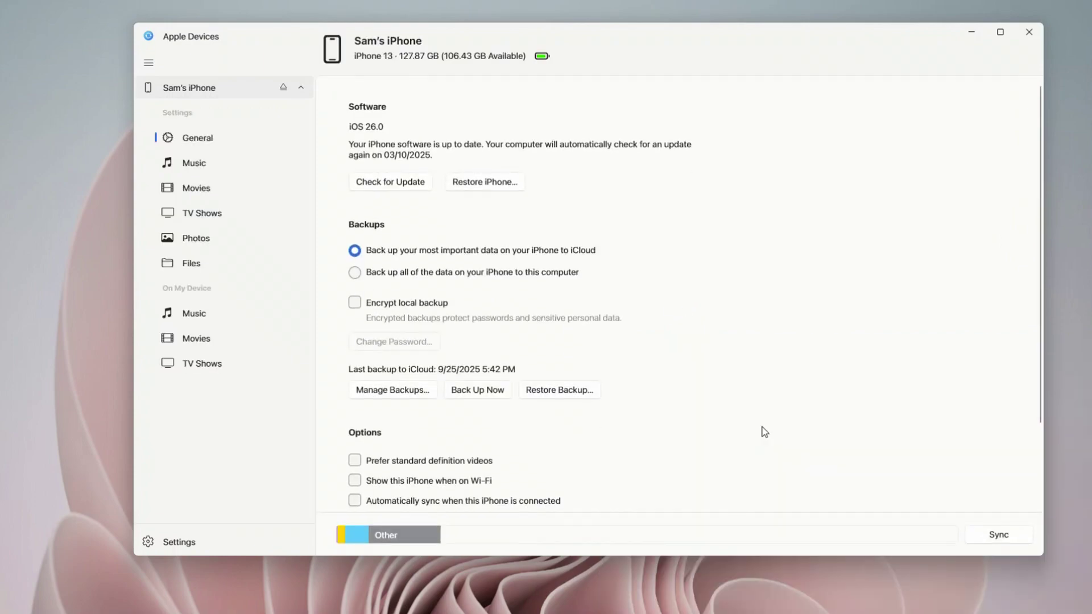
pyautogui.click(219, 167)
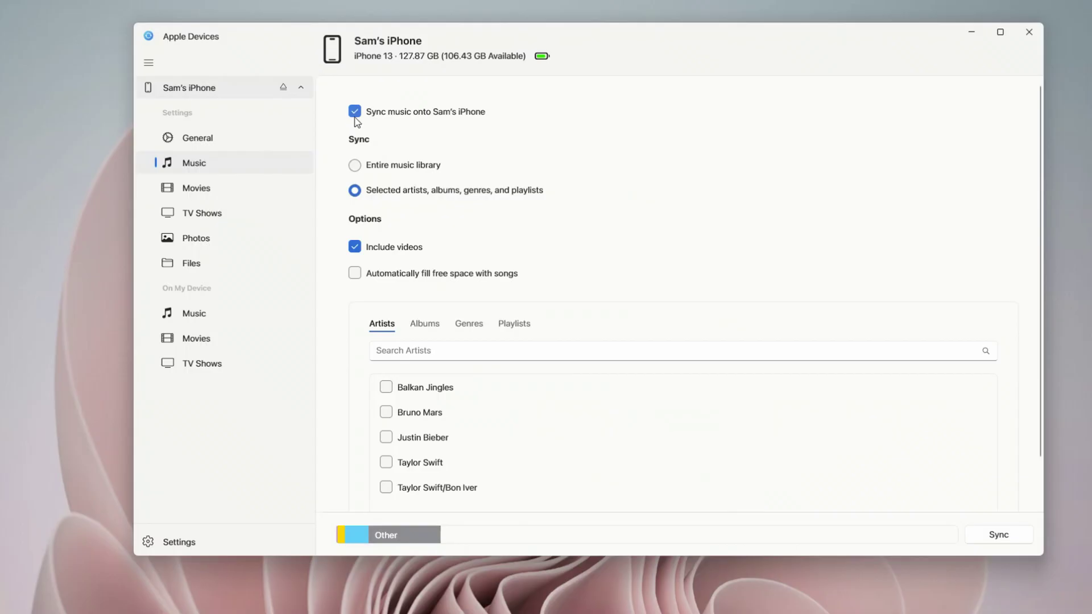
pyautogui.scroll(-1, 465, 318)
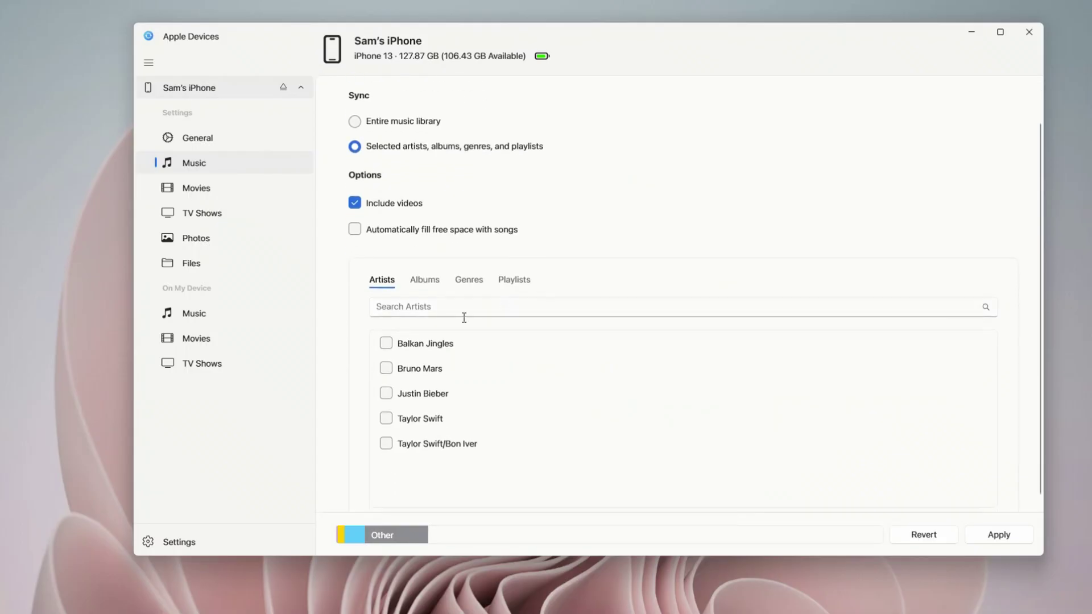
pyautogui.scroll(1, 466, 472)
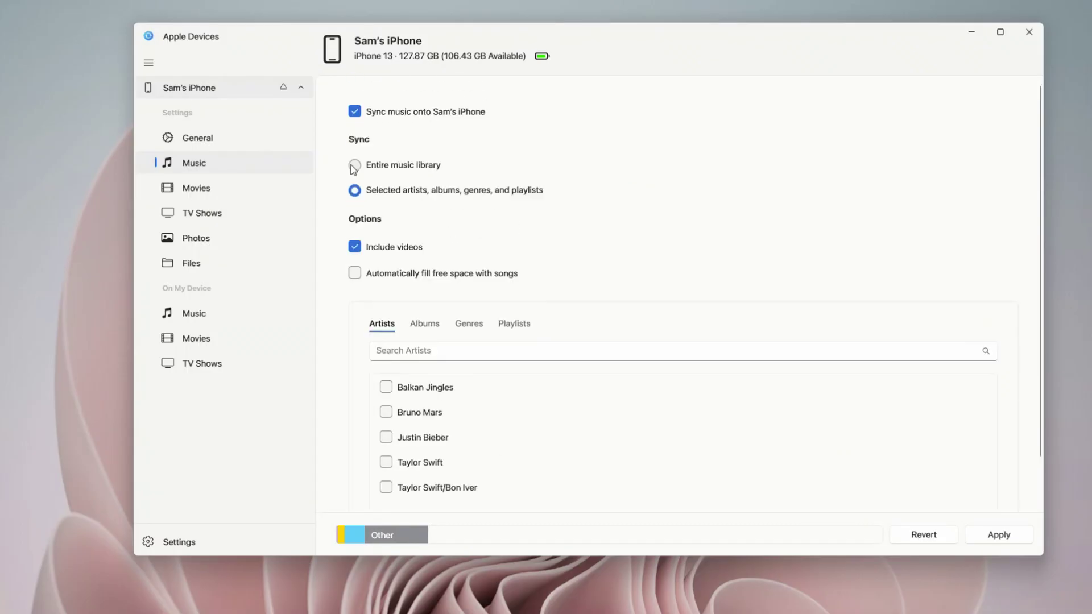
pyautogui.click(353, 165)
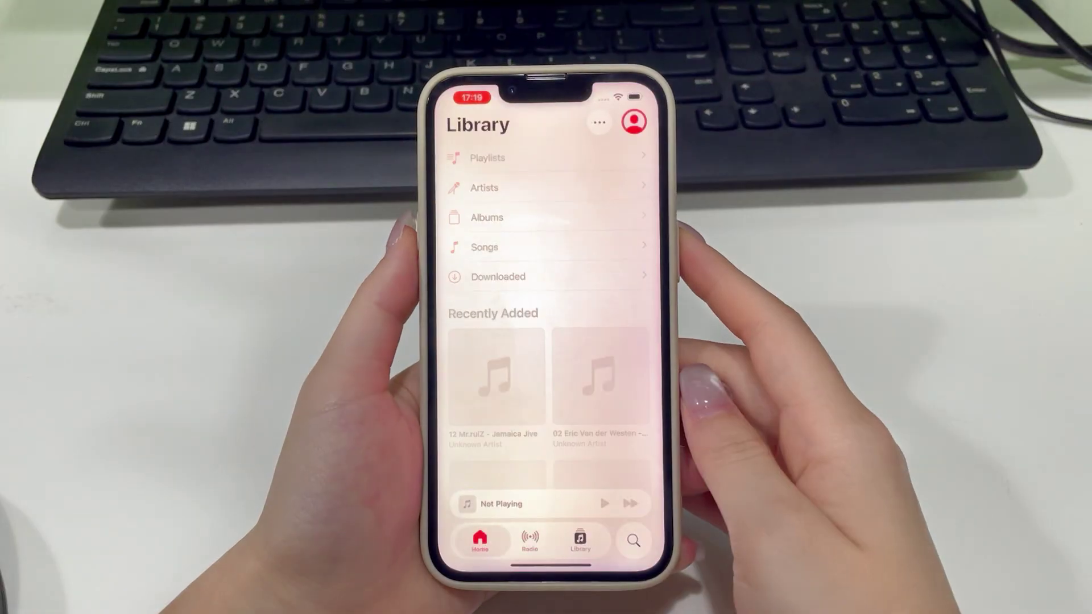
# Step: Play 04 Mr.ruiZ - Lifeforce 9 from the iPhone's Songs list and expand Now Playing
pyautogui.scroll(10, 549, 318)
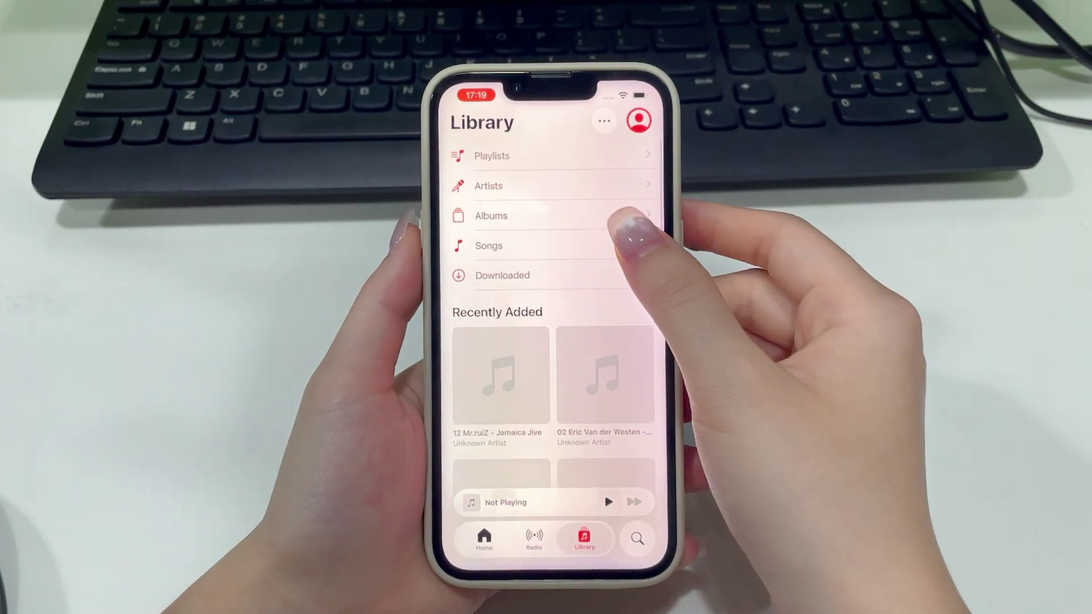
pyautogui.click(597, 248)
pyautogui.scroll(-3, 654, 341)
pyautogui.scroll(3, 625, 341)
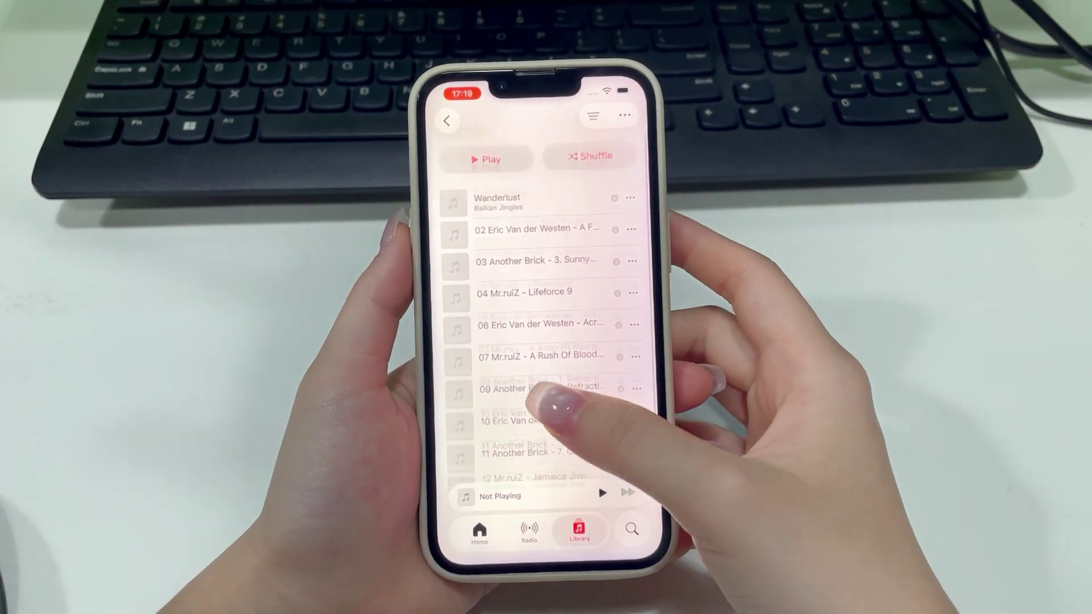
pyautogui.click(546, 355)
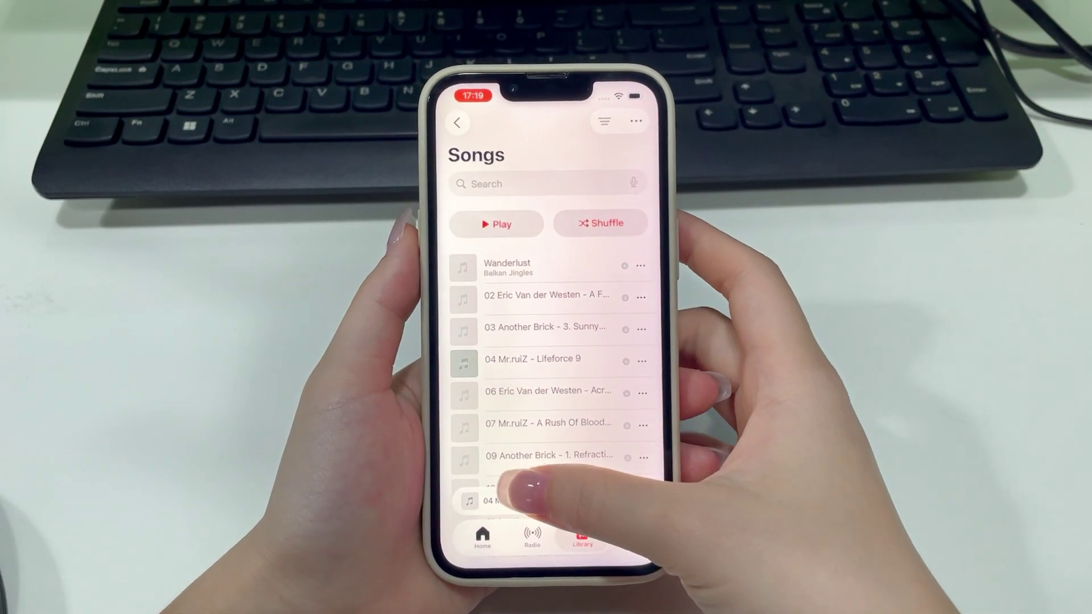
pyautogui.click(512, 500)
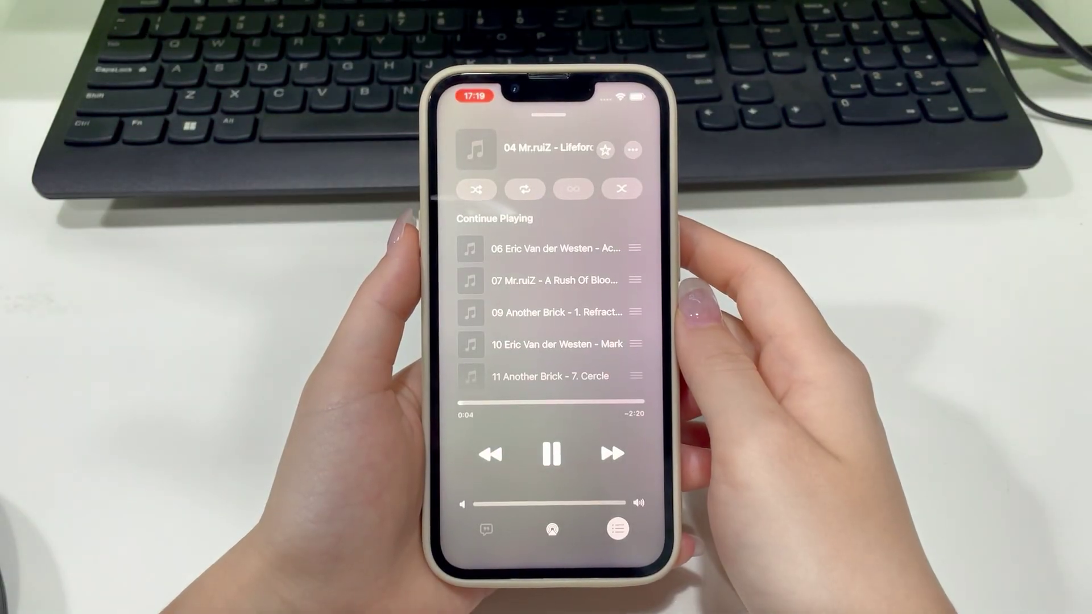
# Step: Play 09 Another Brick - 1. Refraction and open its Now Playing screen
pyautogui.moveTo(569, 293); pyautogui.dragTo(561, 449)
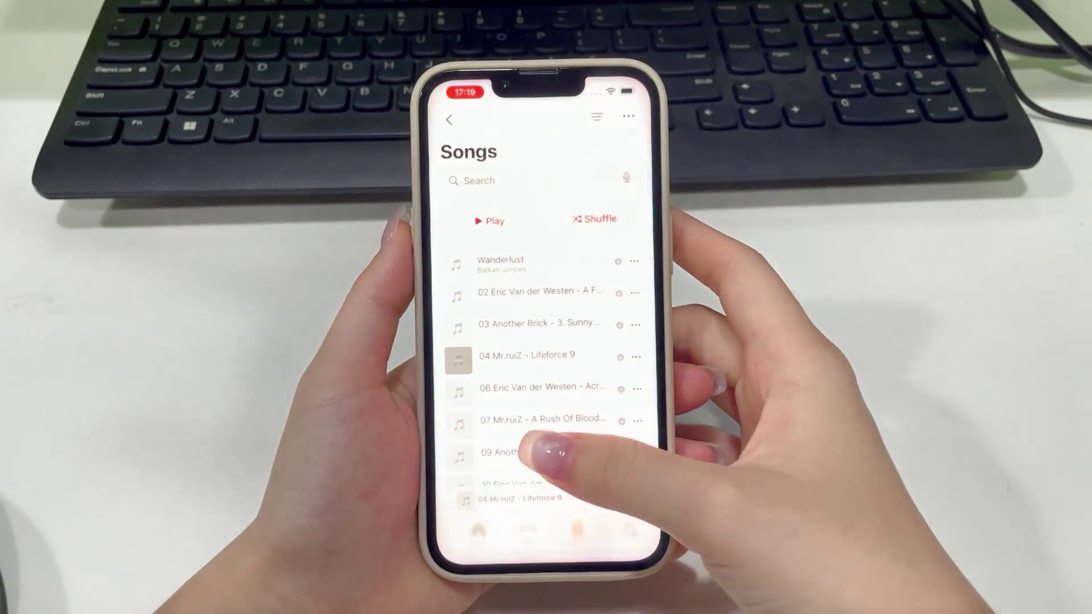
pyautogui.scroll(-5, 569, 398)
pyautogui.click(569, 355)
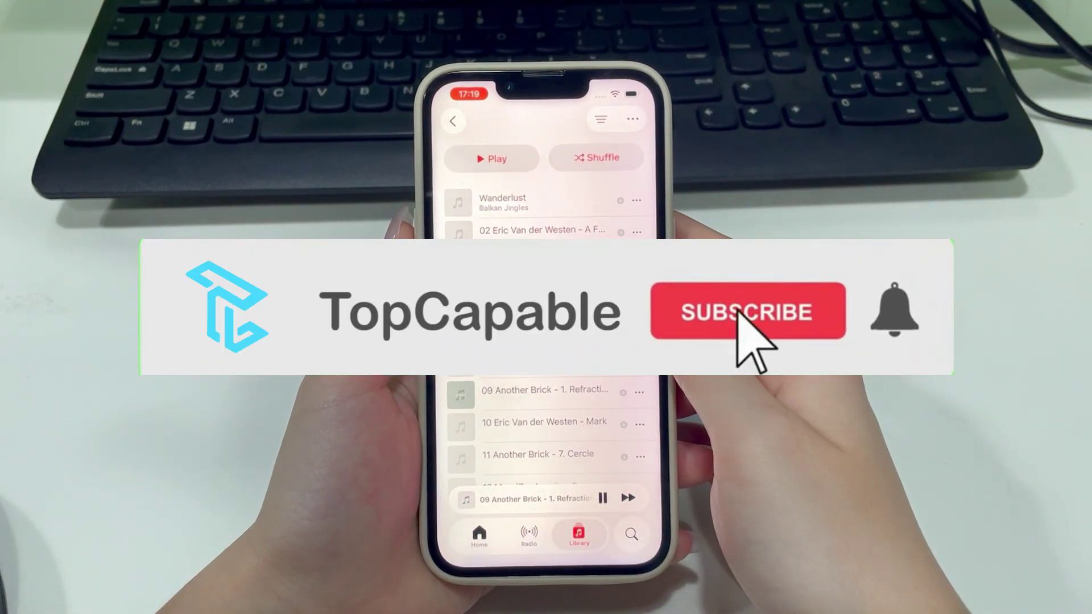
pyautogui.click(535, 499)
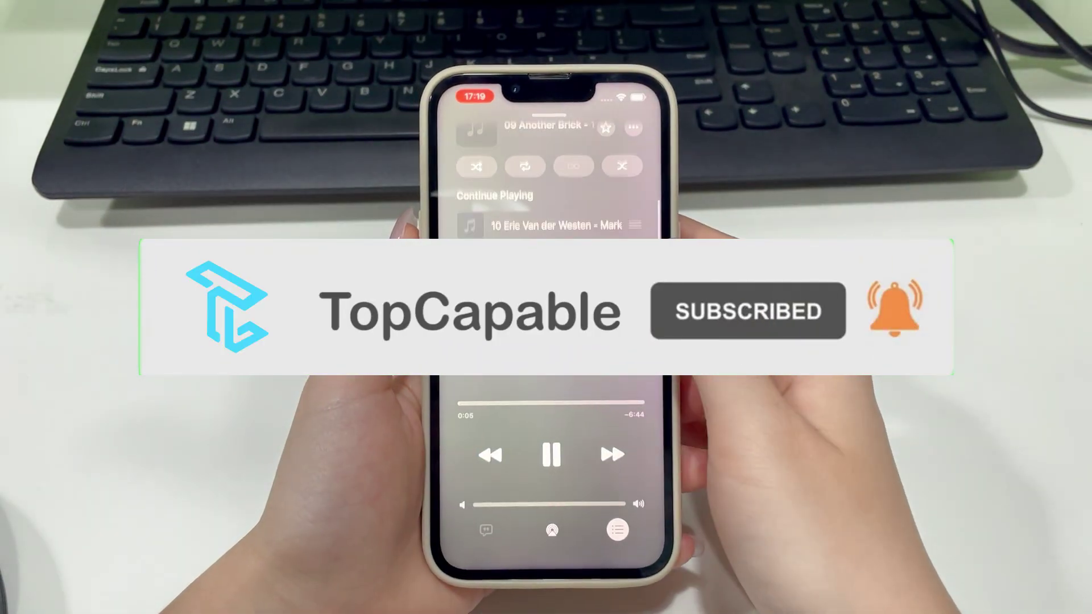